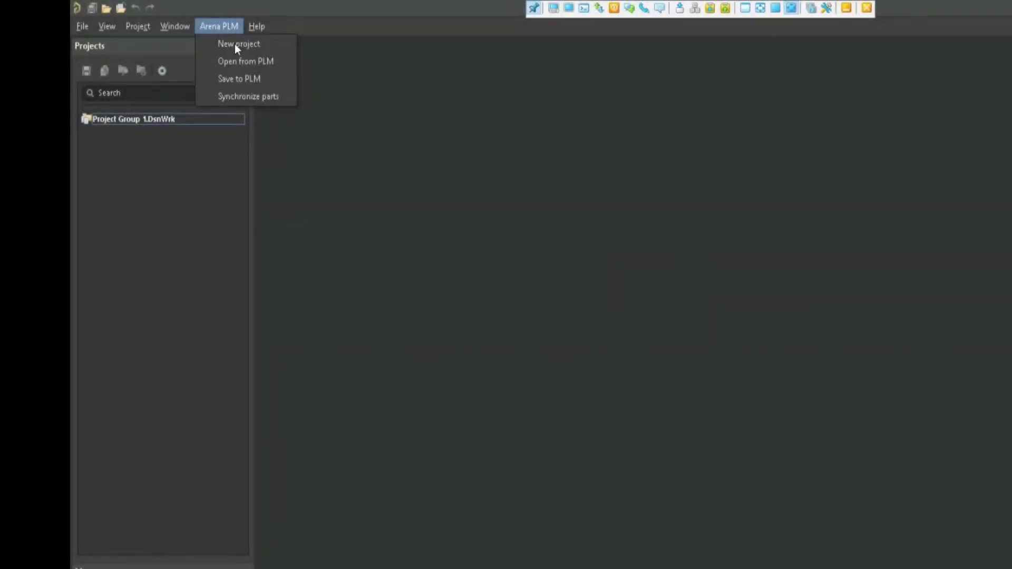
- Create the PLM-linked project 'Demo_Video' from the 000ML_TEST_AD template schematic and layout
{"action": "left_click", "coordinate": [236, 46]}
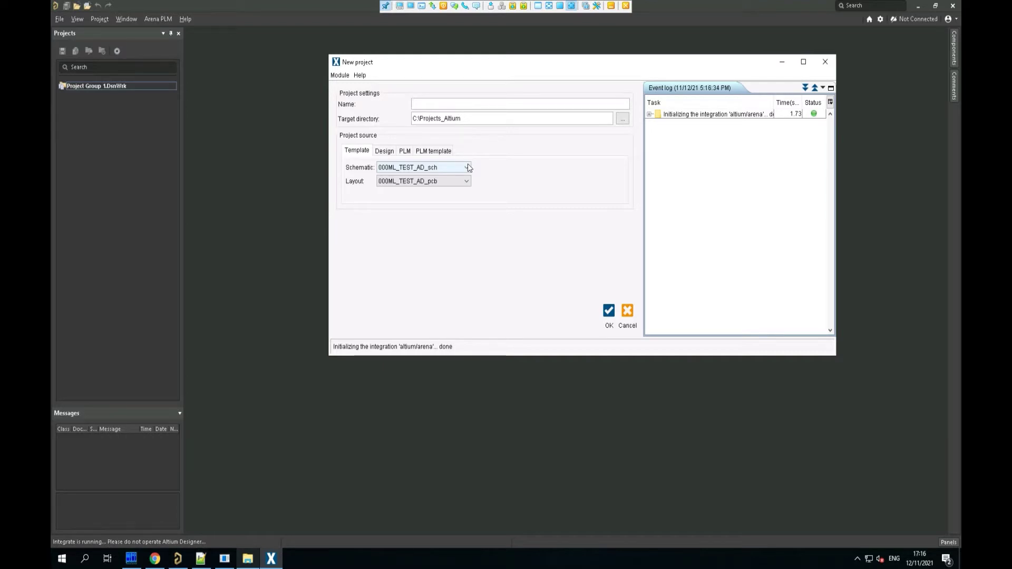
{"action": "type", "text": "Demo_Video"}
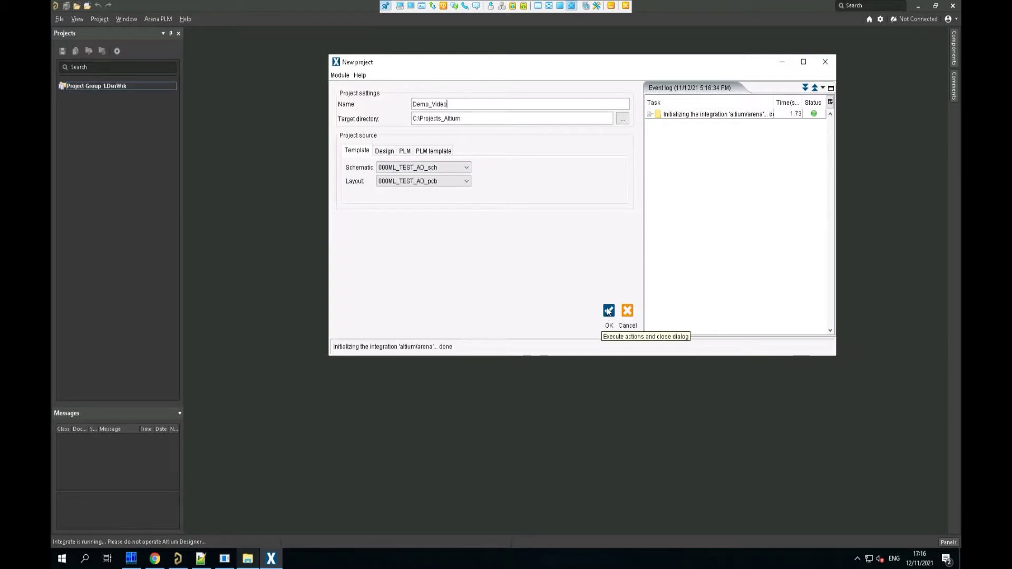
{"action": "left_click", "coordinate": [609, 311]}
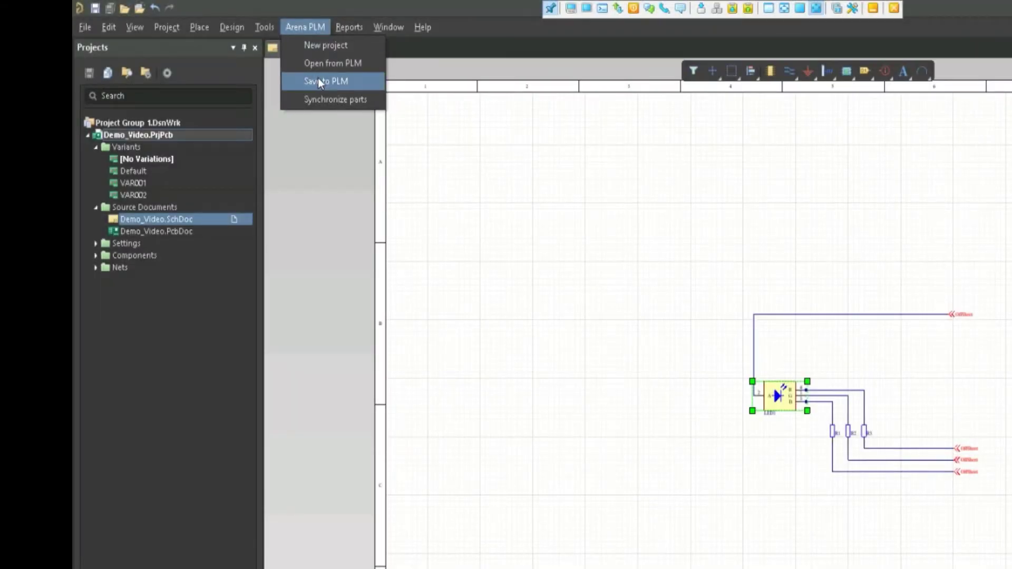
- Run Save to PLM for document 830-00084, PCB 175-00032 and three assemblies with all outputs
{"action": "left_click", "coordinate": [318, 81]}
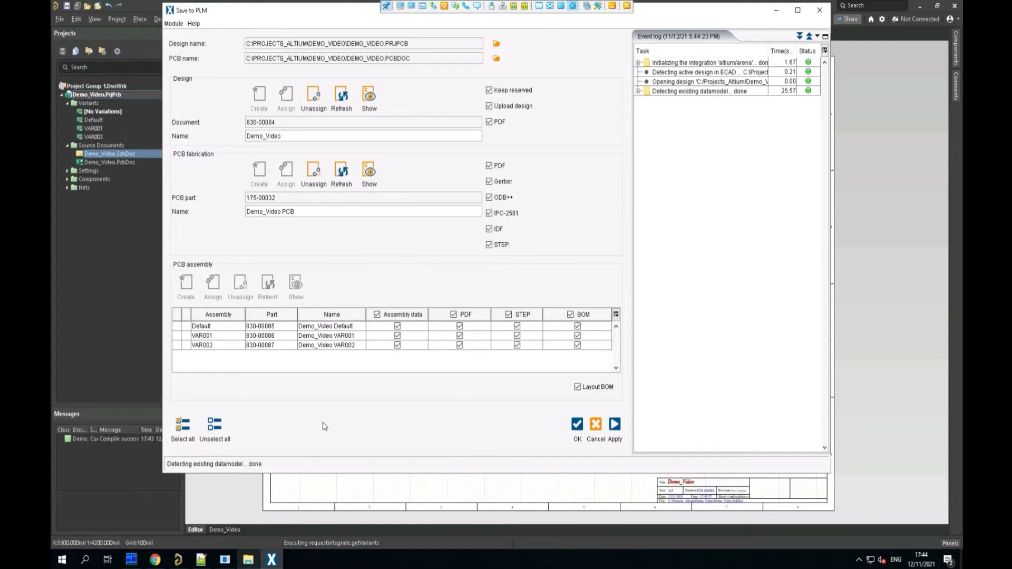
{"action": "left_click", "coordinate": [615, 426]}
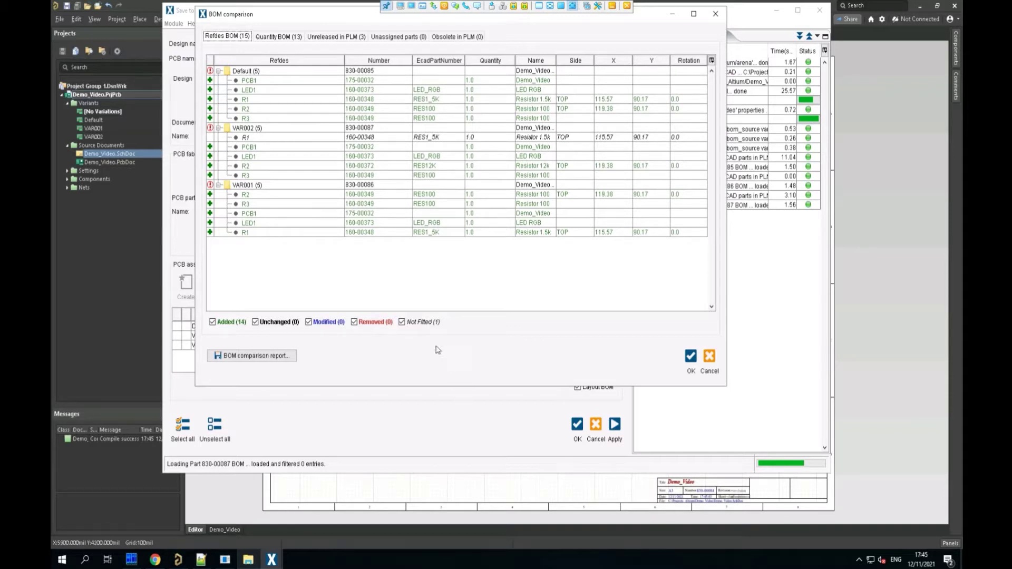
- Hide the not-fitted line and review the Quantity, Unreleased, Unassigned and Obsolete BOM tabs
{"action": "left_click", "coordinate": [403, 322]}
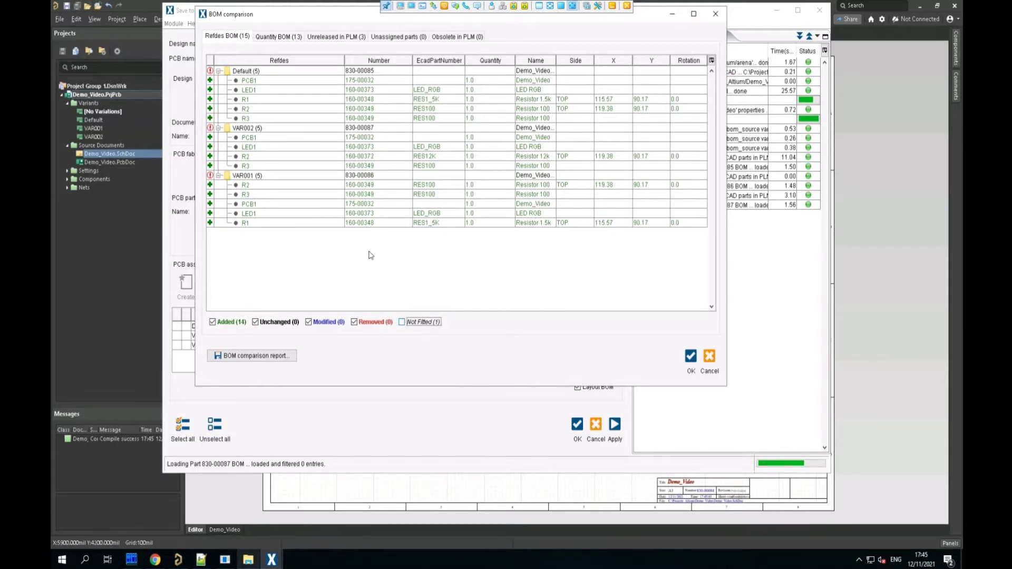
{"action": "left_click", "coordinate": [265, 40]}
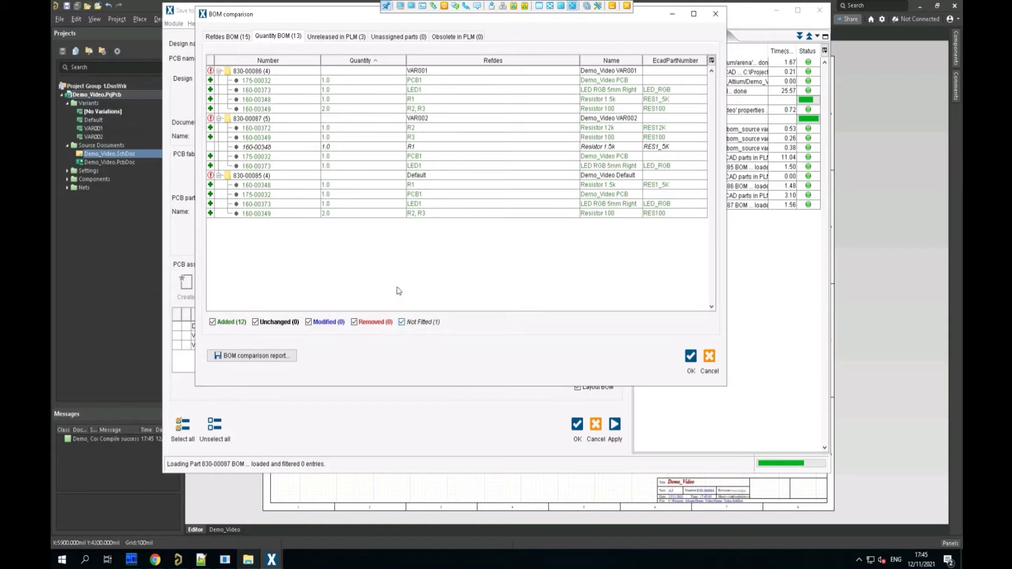
{"action": "left_click", "coordinate": [317, 40]}
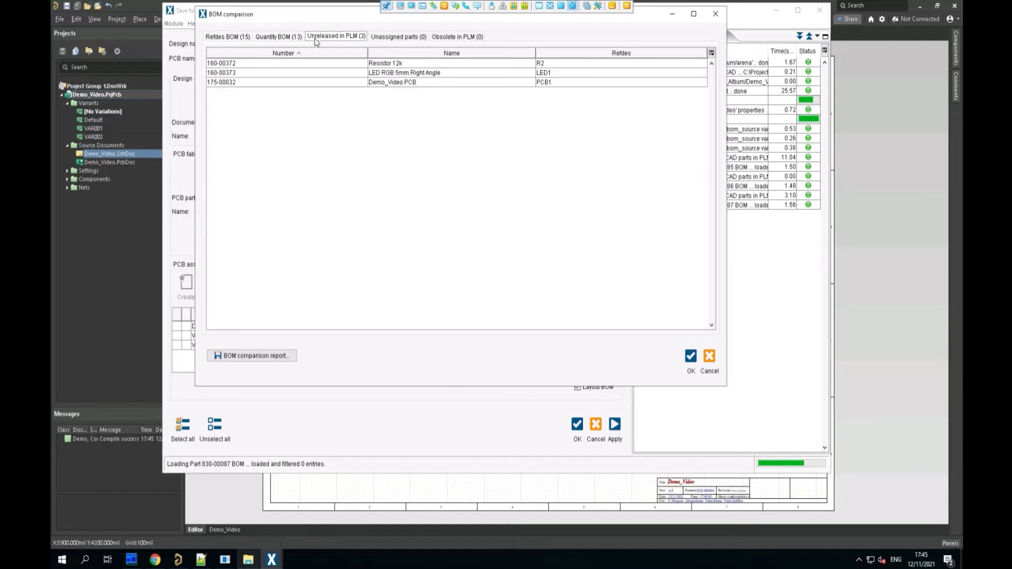
{"action": "left_click", "coordinate": [389, 40]}
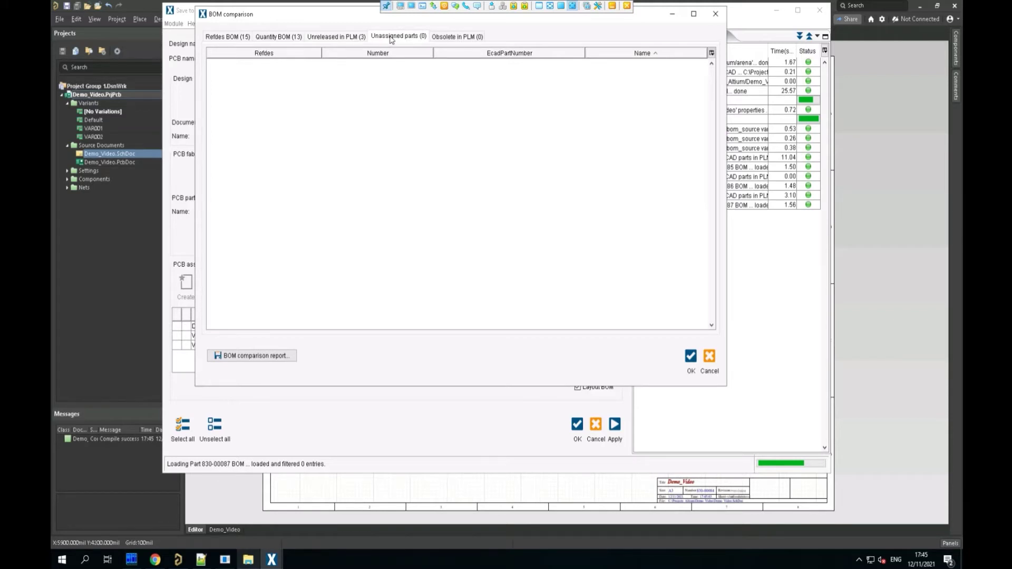
{"action": "left_click", "coordinate": [451, 39]}
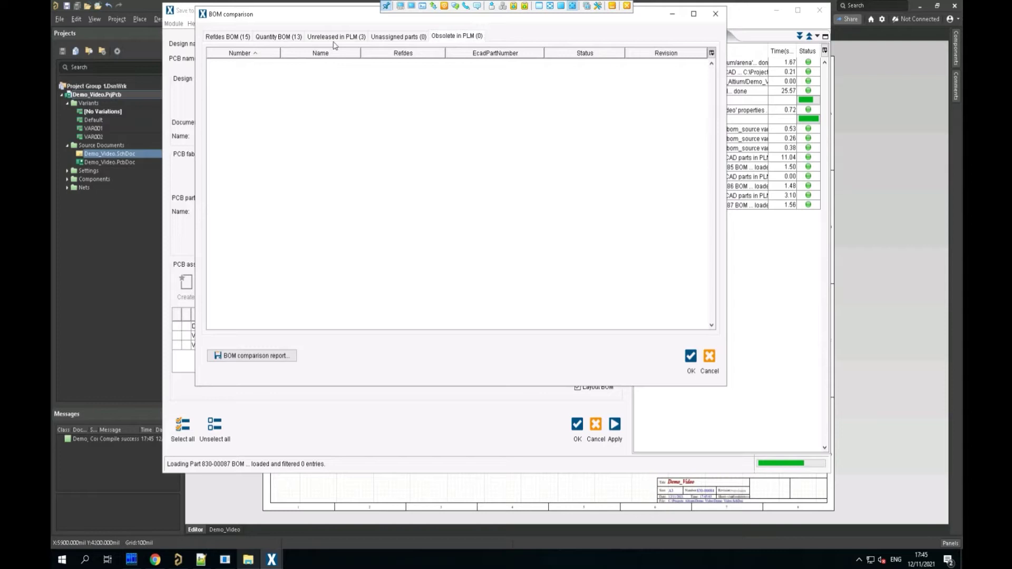
{"action": "left_click", "coordinate": [235, 40]}
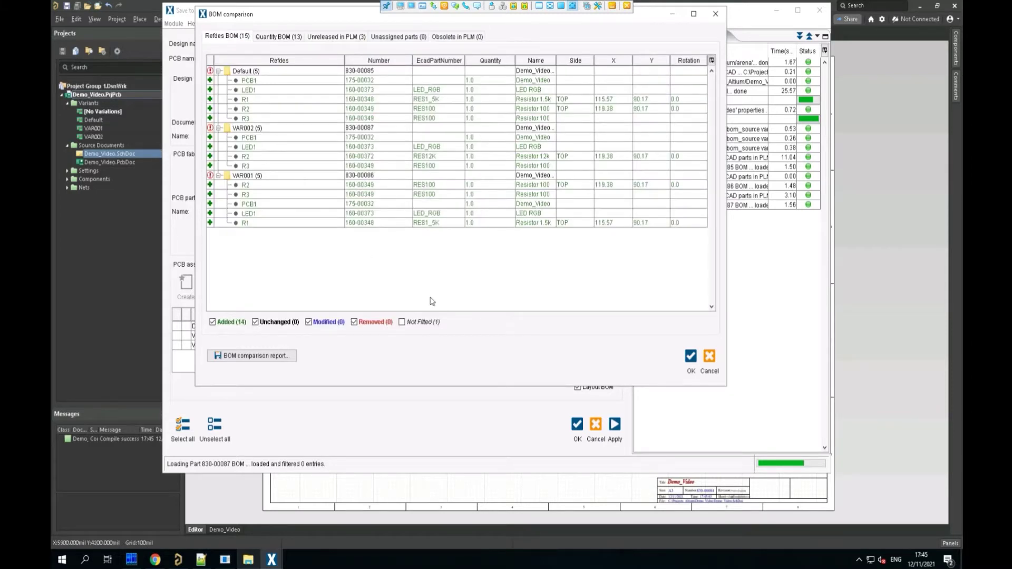
- Accept the BOM comparison and the unreleased-parts warning so the BOMs upload to Arena
{"action": "left_click", "coordinate": [691, 357]}
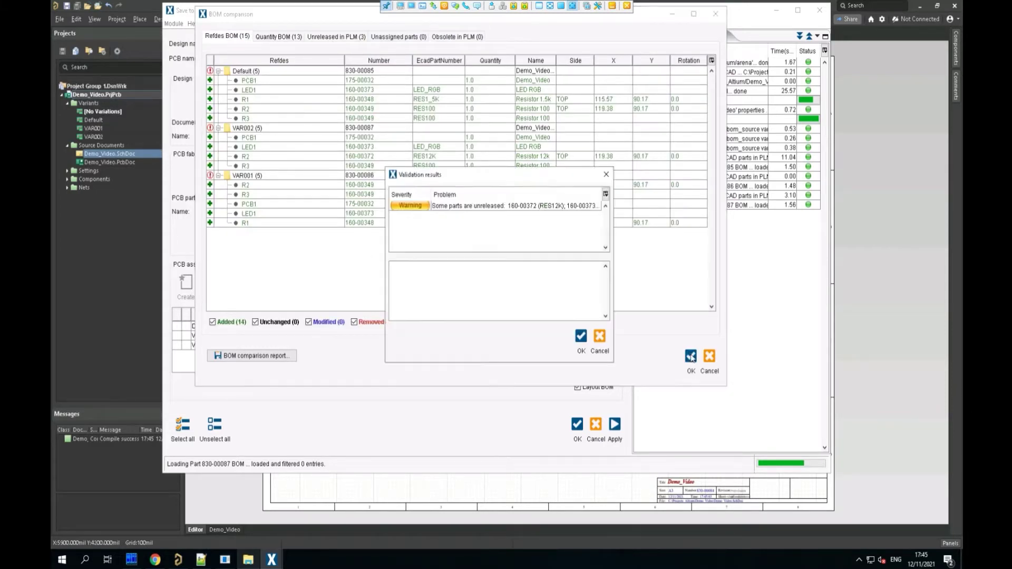
{"action": "left_click", "coordinate": [581, 337]}
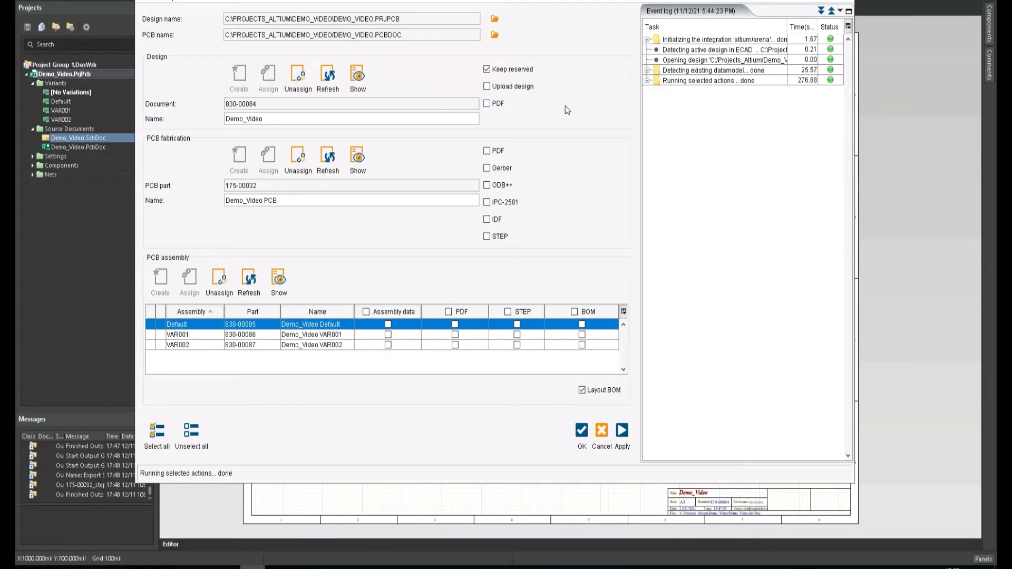
- Open item 830-00084 in Arena and view its attached schematic PDF
{"action": "left_click", "coordinate": [358, 77]}
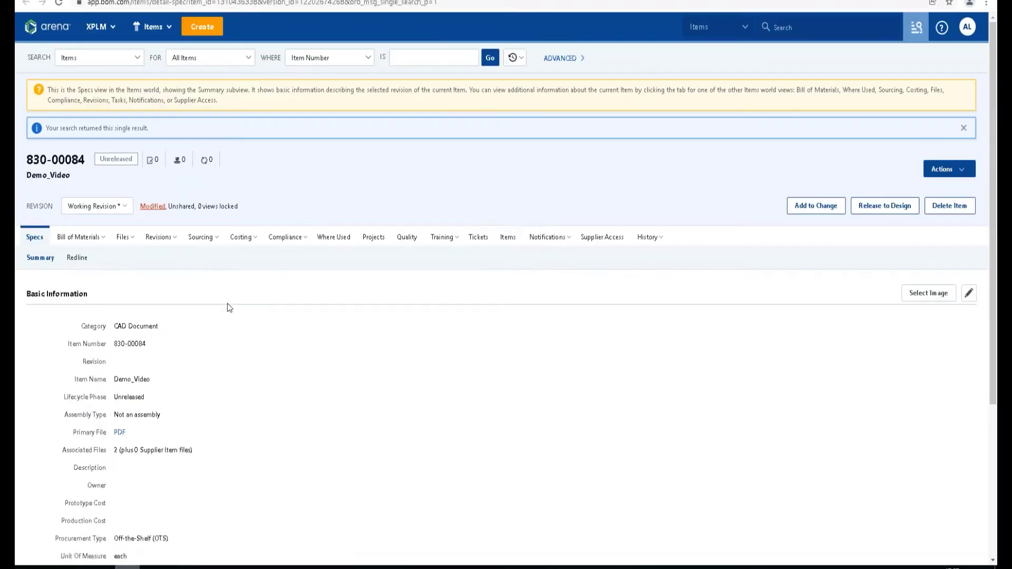
{"action": "left_click", "coordinate": [125, 240]}
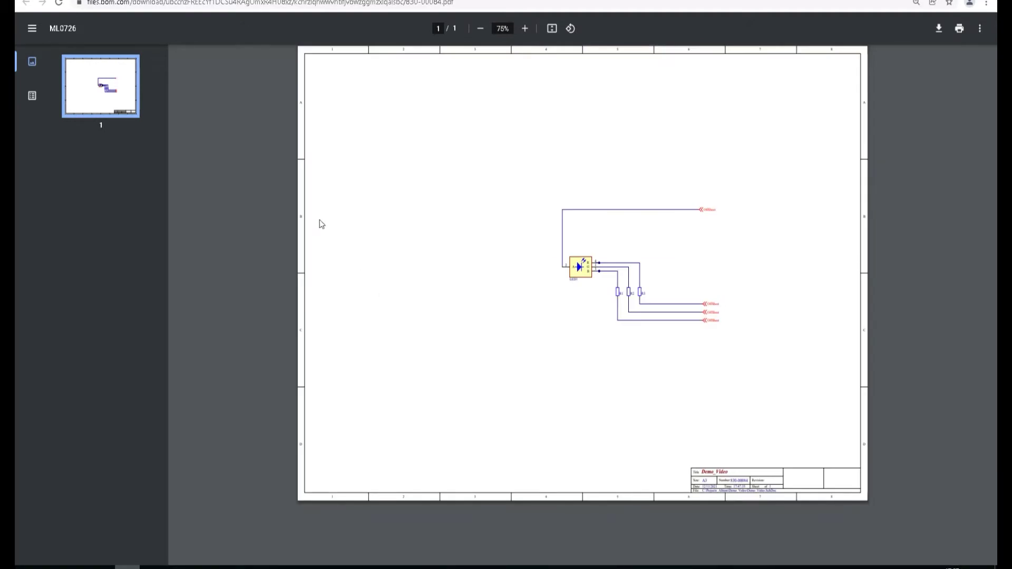
- Close the PDF and review the six fabrication files attached to PCB item 175-00032
{"action": "key", "text": "ctrl+w"}
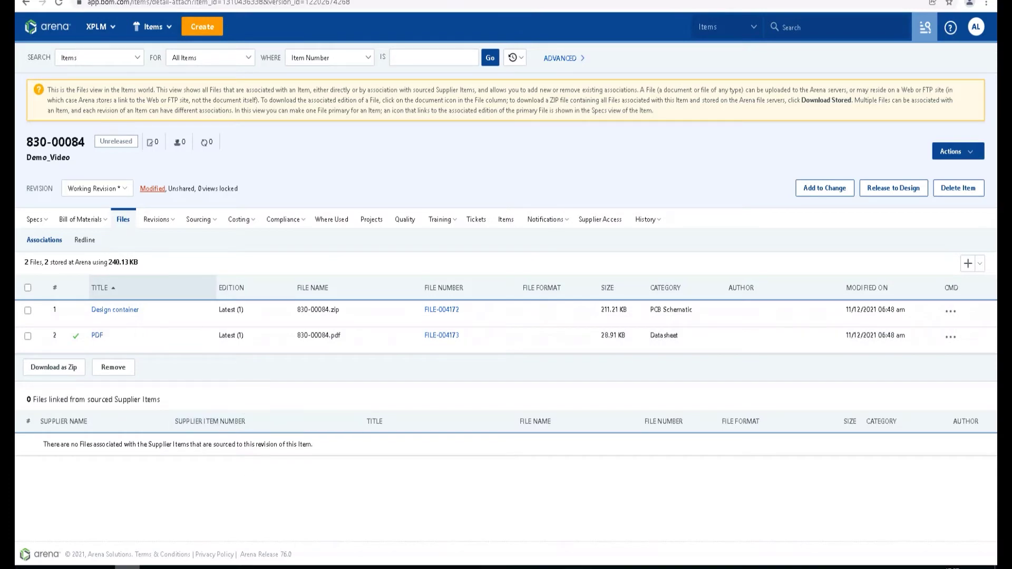
{"action": "key", "text": "alt+Tab"}
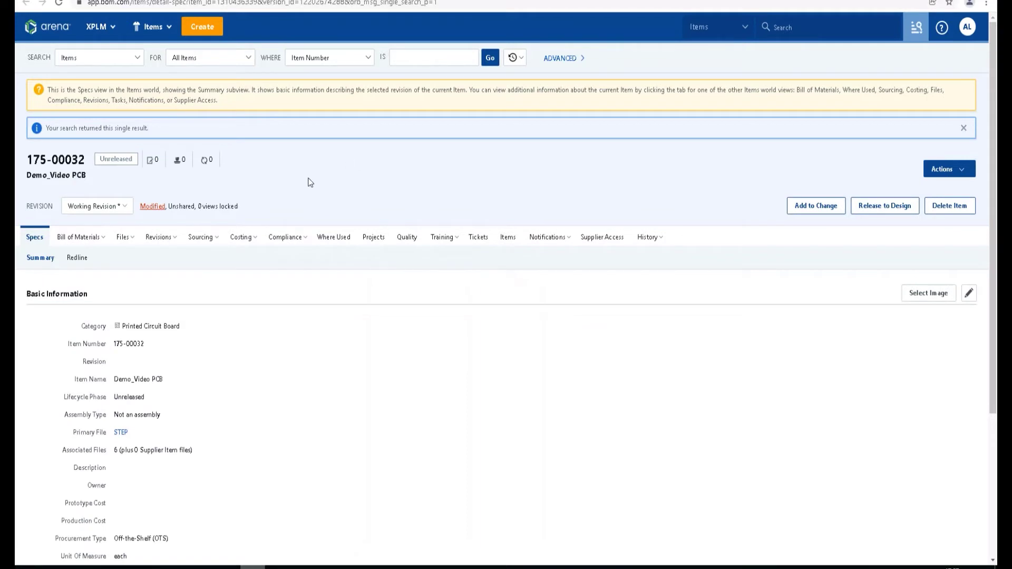
{"action": "left_click", "coordinate": [121, 240]}
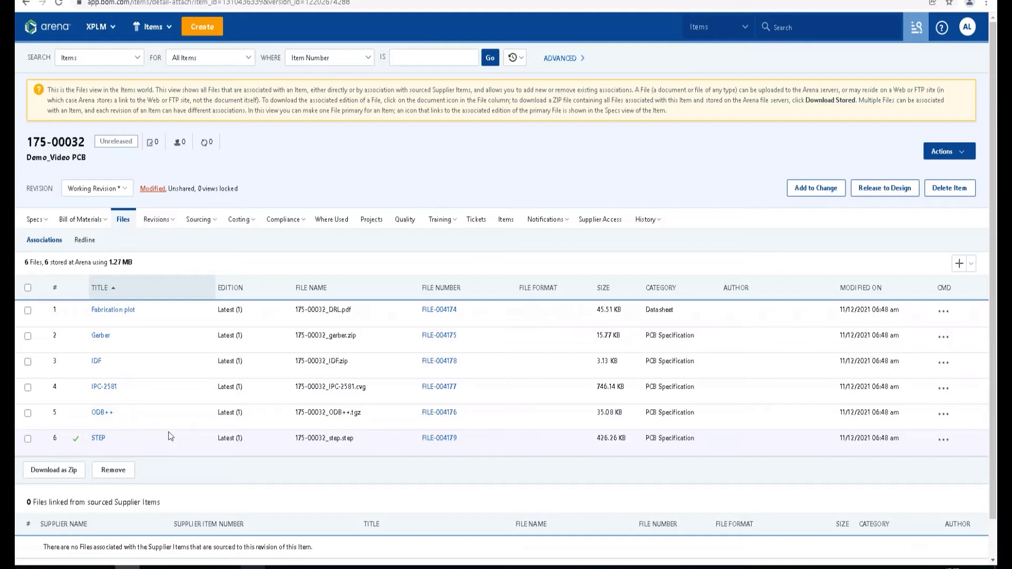
{"action": "left_click", "coordinate": [253, 567]}
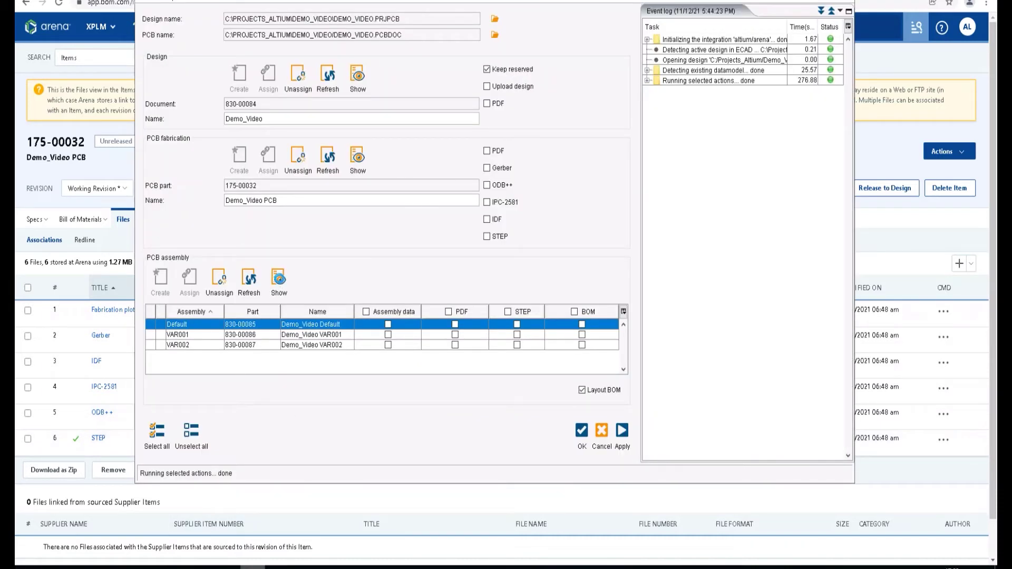
- Review the four-line BOM and three files of assembly 830-00085 Demo_Video Default
{"action": "left_click", "coordinate": [279, 280]}
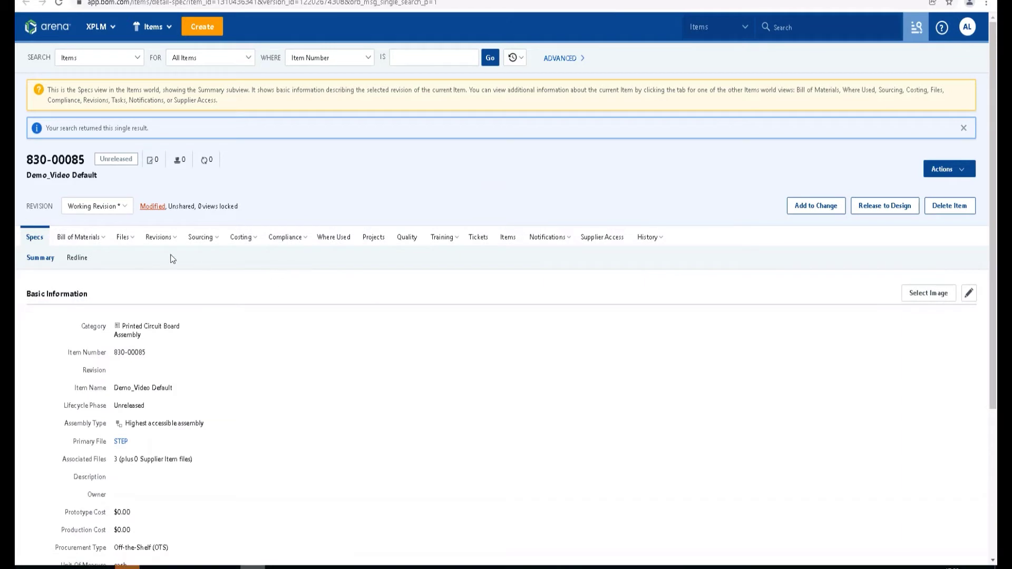
{"action": "left_click", "coordinate": [95, 240]}
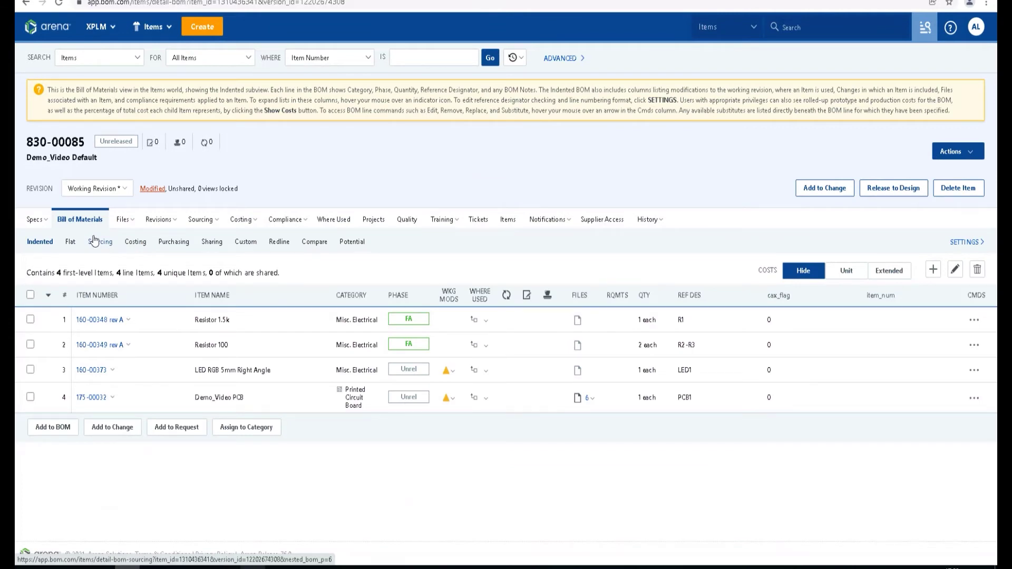
{"action": "left_click", "coordinate": [125, 221]}
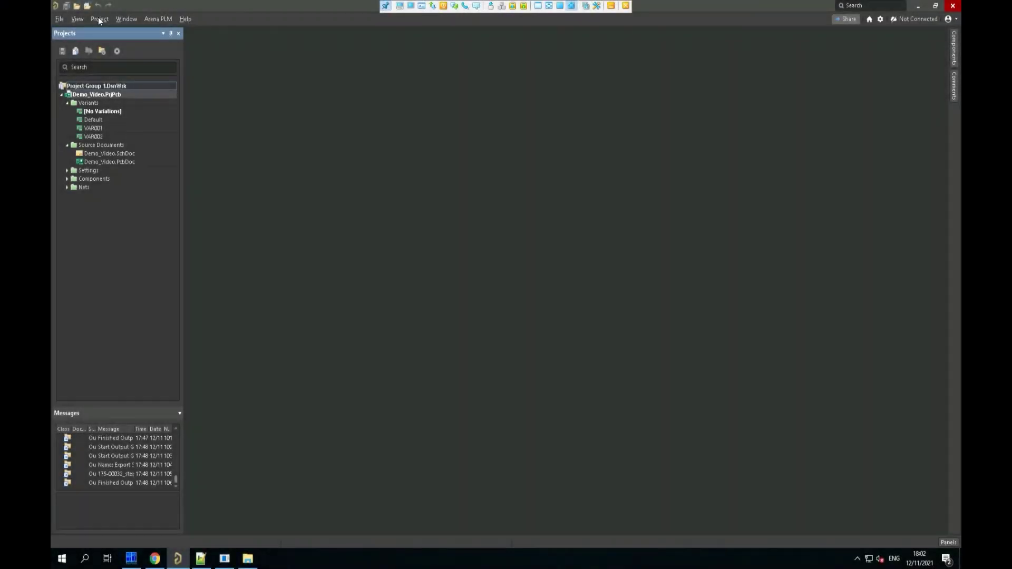
- In the project variants, set R2 back to Fitted in VAR002
{"action": "left_click", "coordinate": [99, 19]}
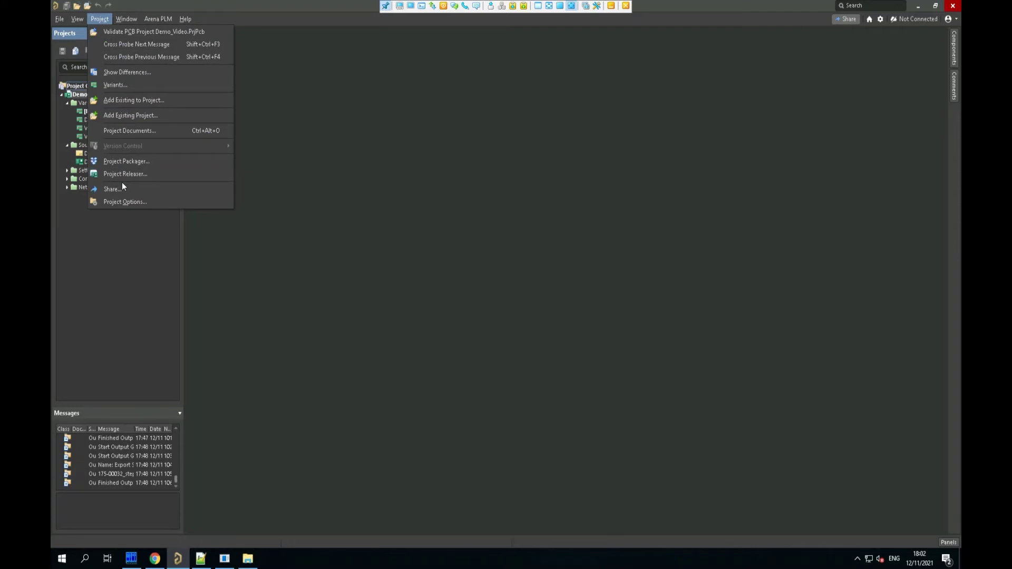
{"action": "left_click", "coordinate": [118, 87]}
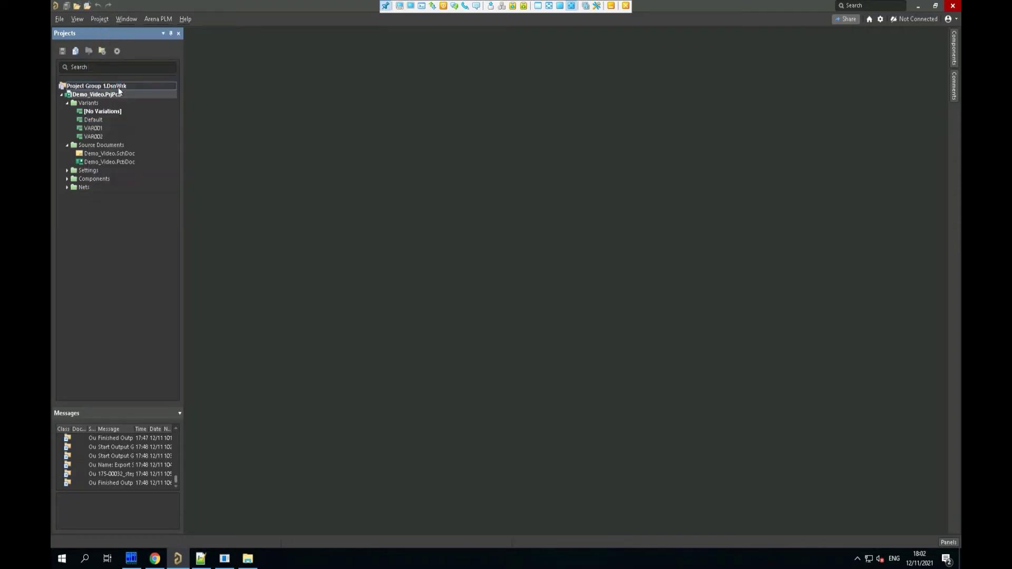
{"action": "left_click", "coordinate": [641, 168]}
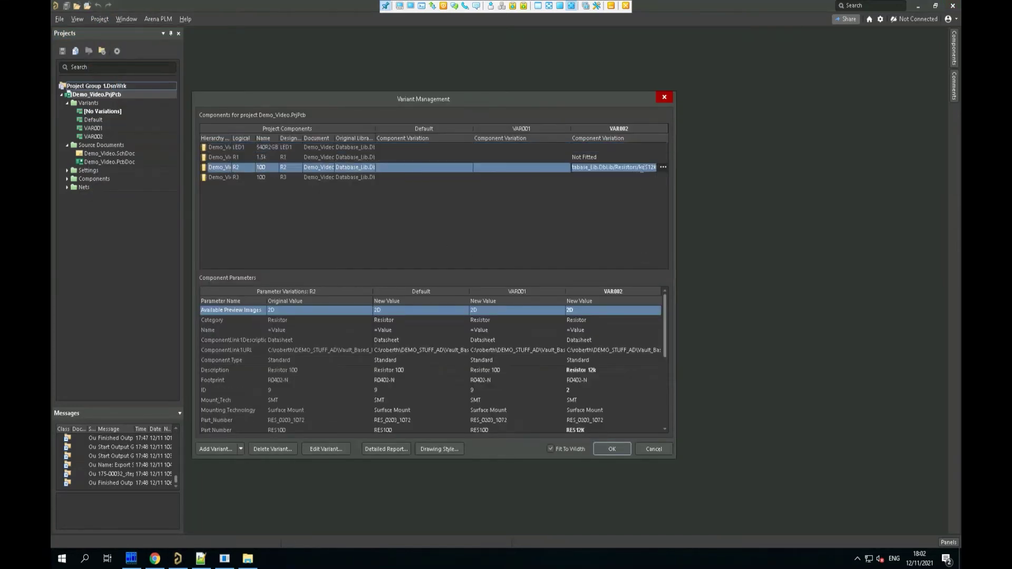
{"action": "left_click", "coordinate": [664, 168]}
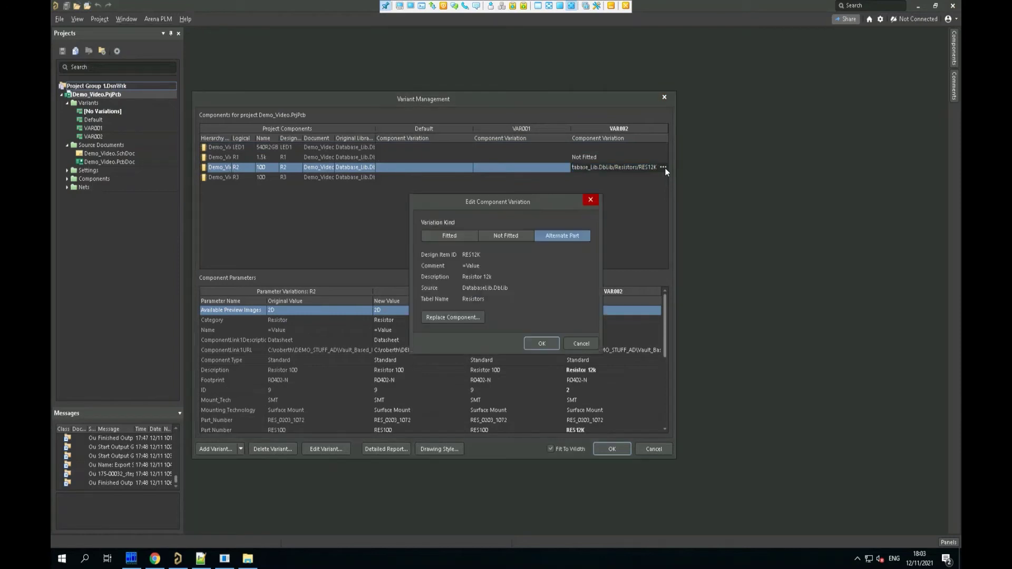
{"action": "left_click", "coordinate": [461, 236]}
{"action": "left_click", "coordinate": [542, 264]}
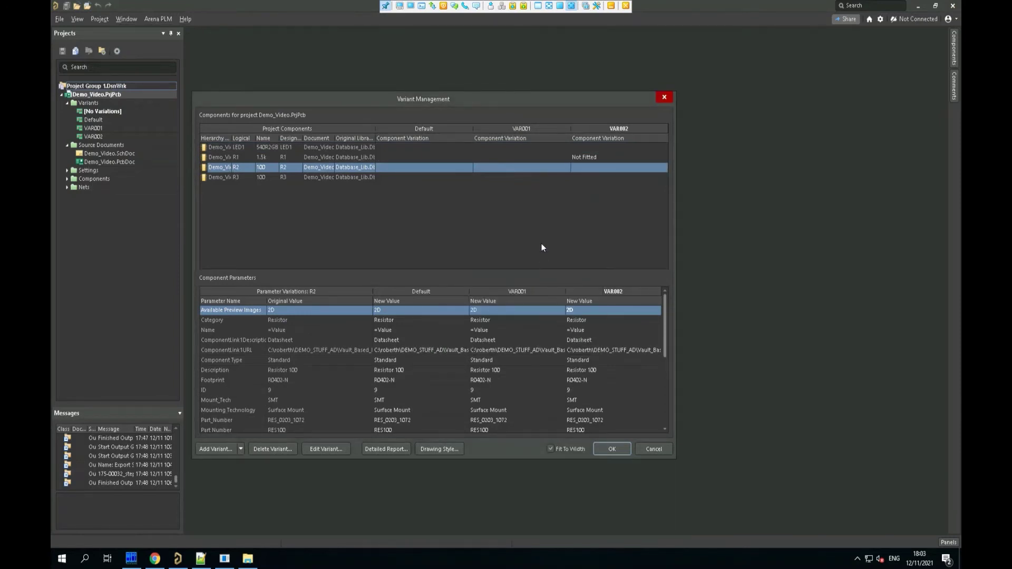
- Mark R3 as Not Fitted in VAR001 and apply the variant changes
{"action": "left_click", "coordinate": [557, 178]}
{"action": "left_click", "coordinate": [566, 177]}
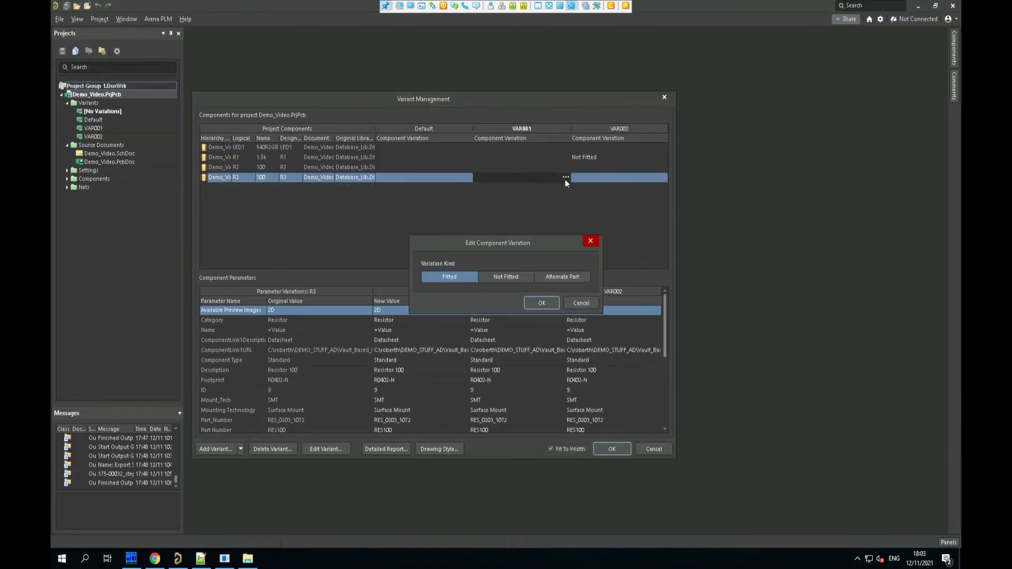
{"action": "left_click", "coordinate": [507, 276]}
{"action": "left_click", "coordinate": [542, 303]}
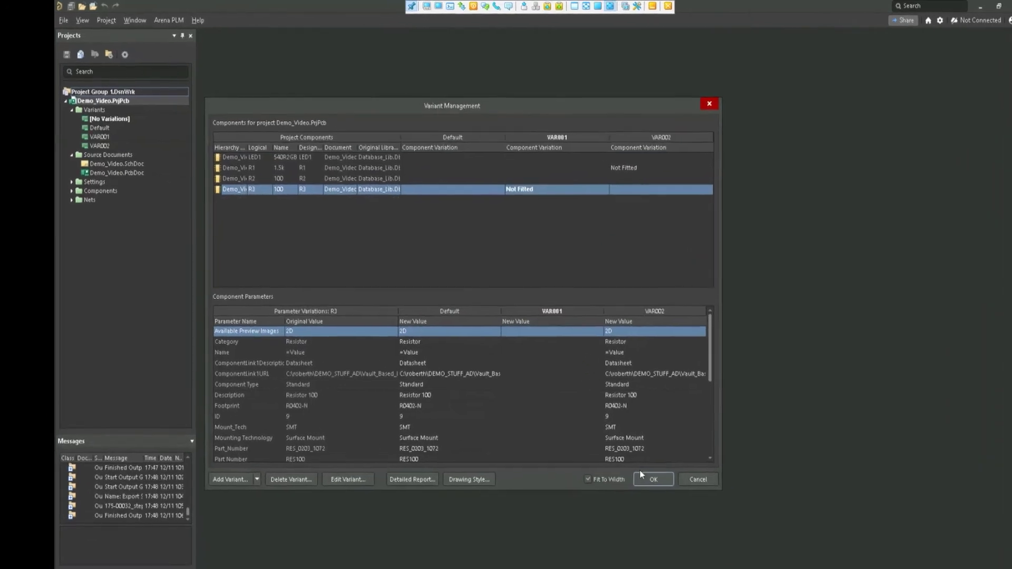
{"action": "left_click", "coordinate": [612, 449]}
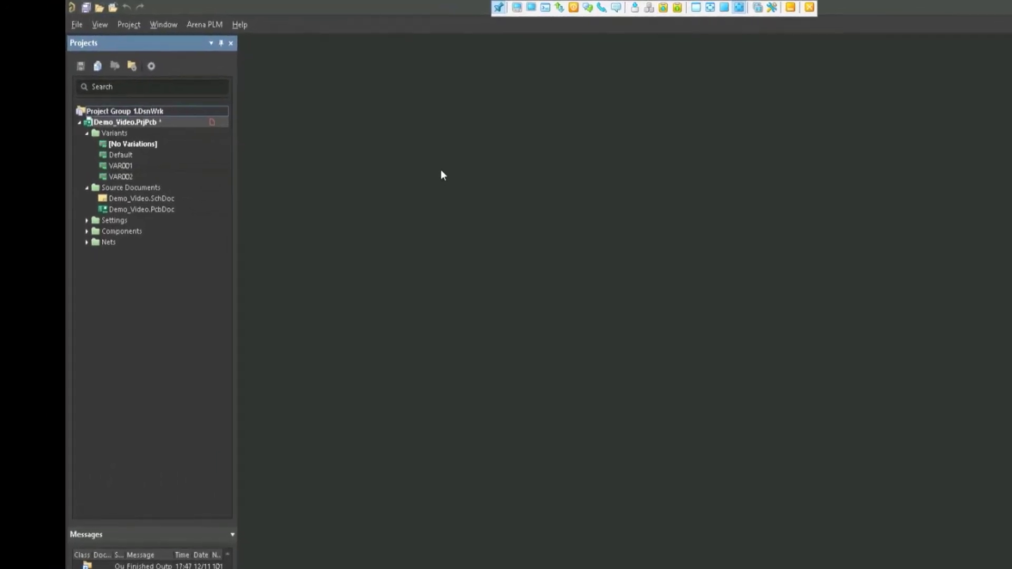
{"action": "left_click", "coordinate": [197, 22]}
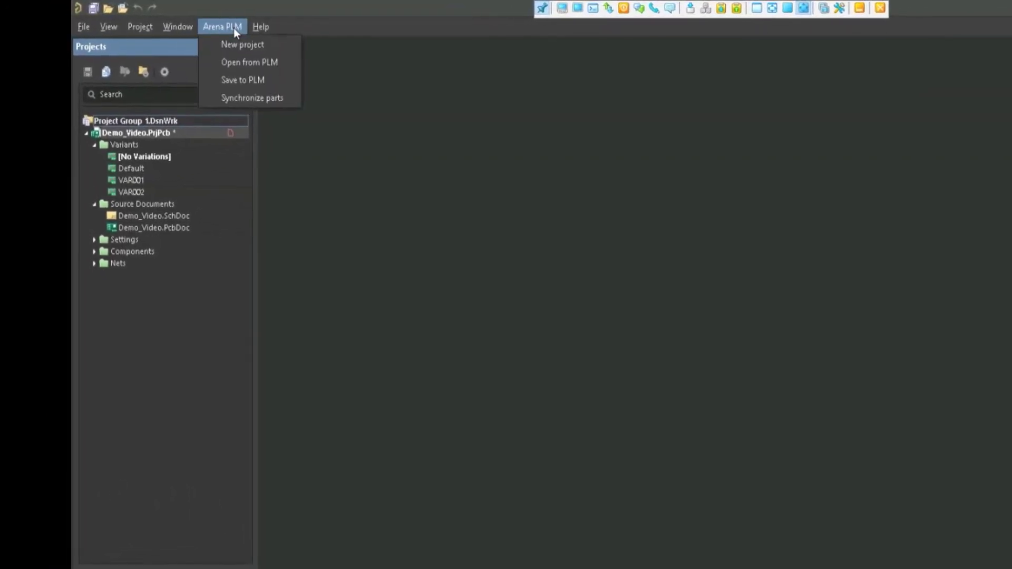
- Save the project and rerun Save to PLM with BOM included for all three assemblies
{"action": "left_click", "coordinate": [263, 82]}
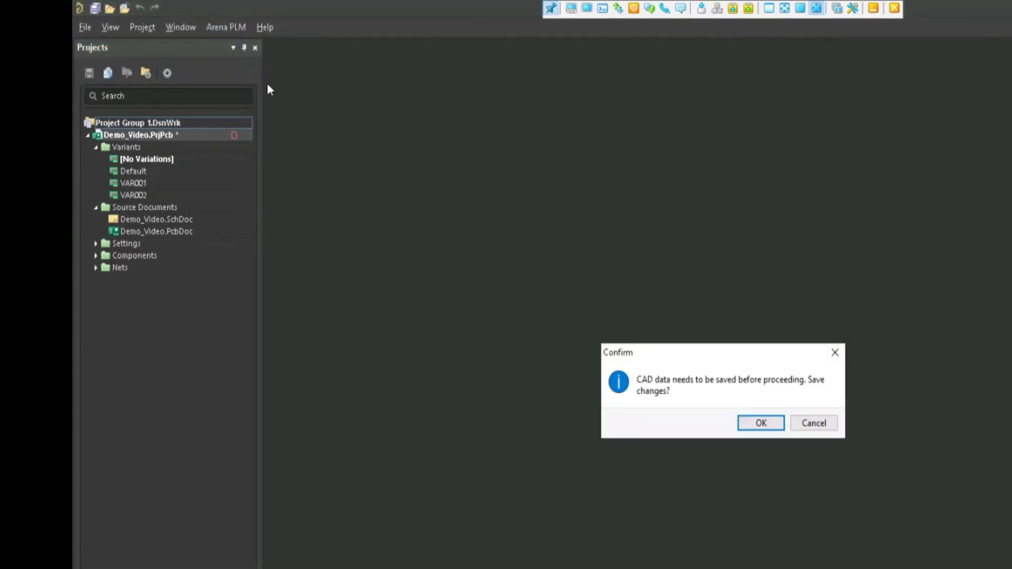
{"action": "left_click", "coordinate": [772, 422]}
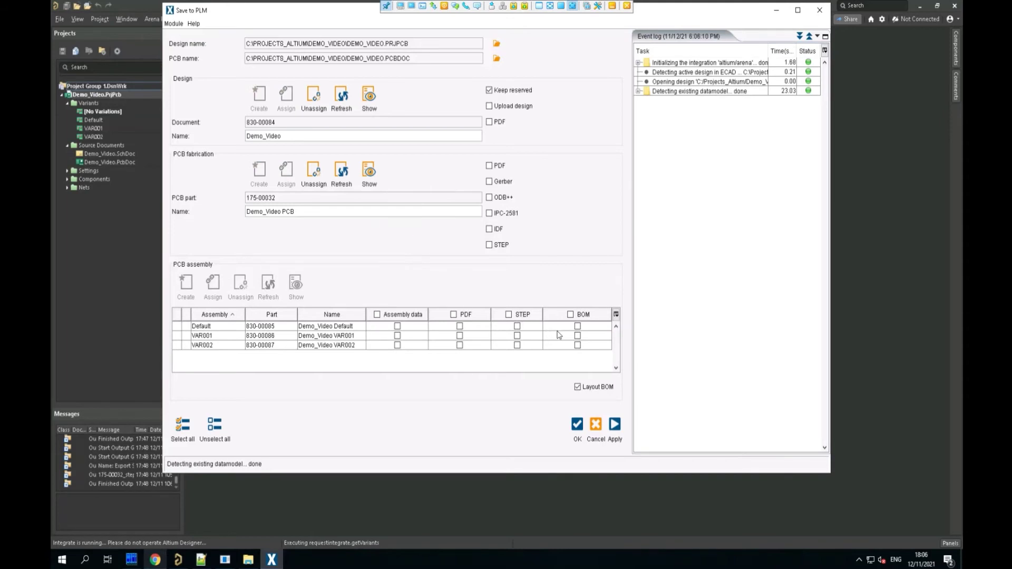
{"action": "left_click", "coordinate": [570, 315]}
{"action": "left_click", "coordinate": [614, 428]}
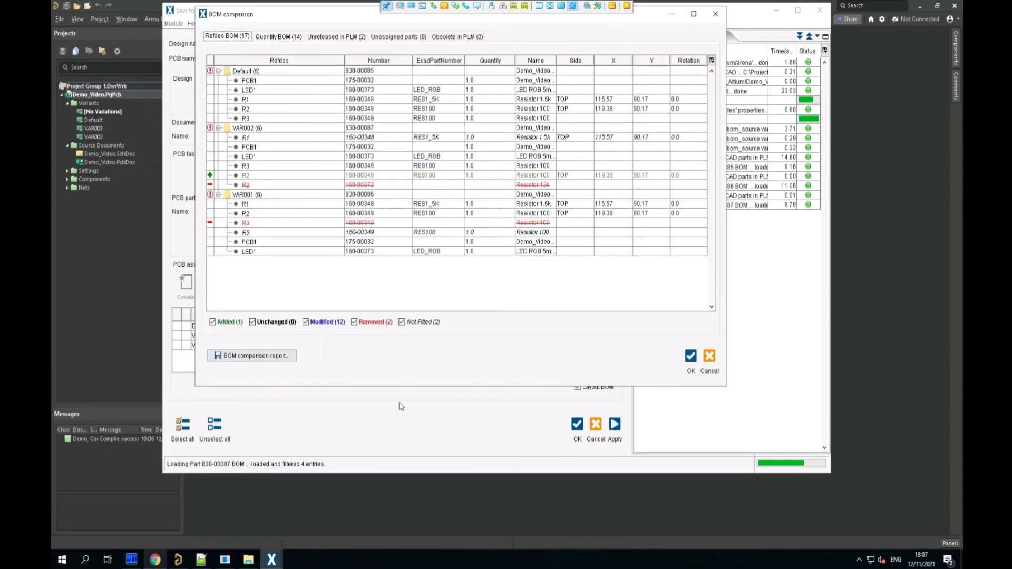
- Review the Quantity BOM comparison and accept it to finish the BOM update
{"action": "left_click", "coordinate": [284, 37]}
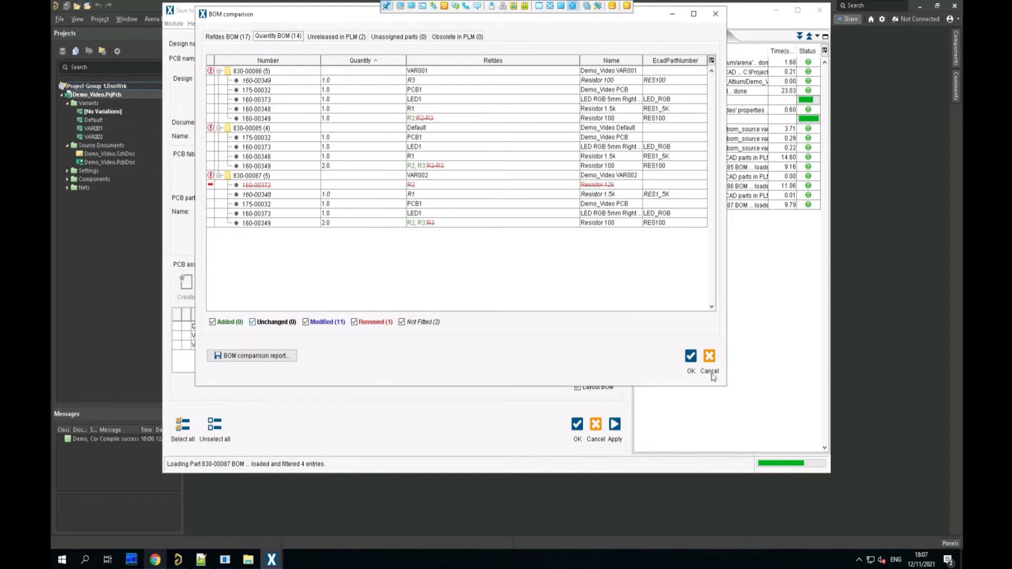
{"action": "left_click", "coordinate": [691, 361]}
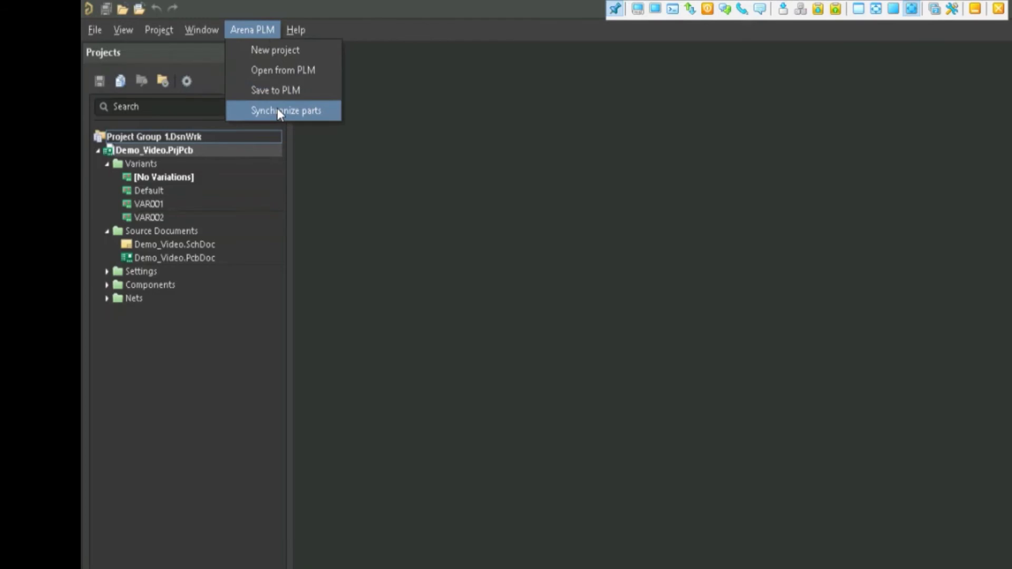
- Launch the Arena PLM Synchronize parts window and bring up its Parts > Add options
{"action": "left_click", "coordinate": [277, 111]}
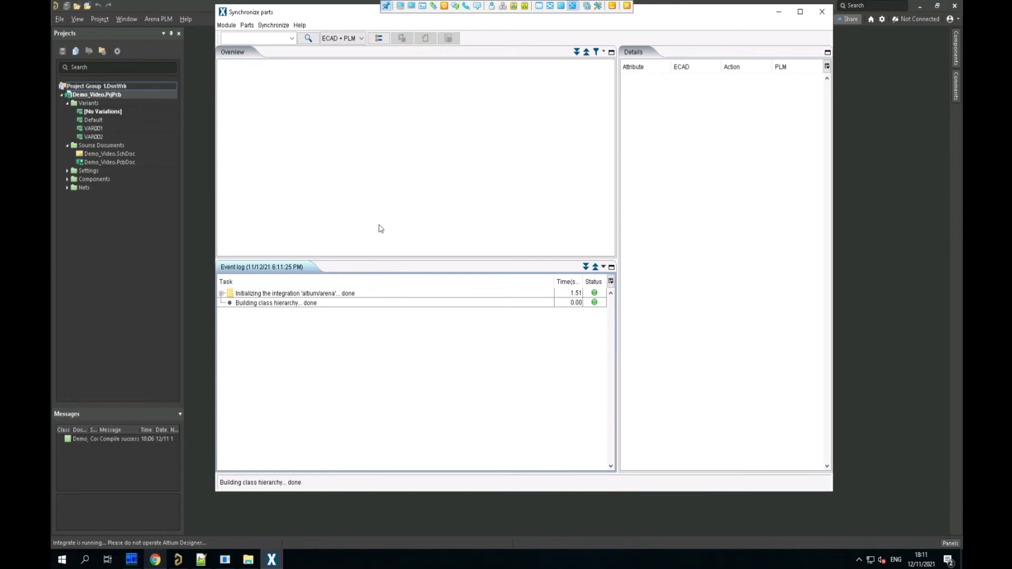
{"action": "left_click", "coordinate": [251, 27]}
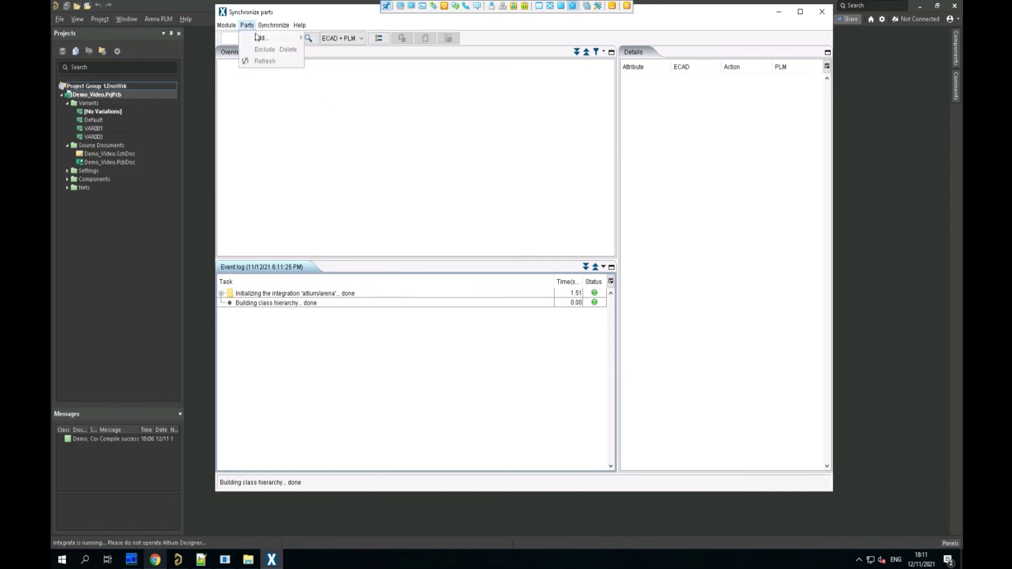
- Add parts by class hierarchy, choosing the Resistors class
{"action": "mouse_move", "coordinate": [259, 38]}
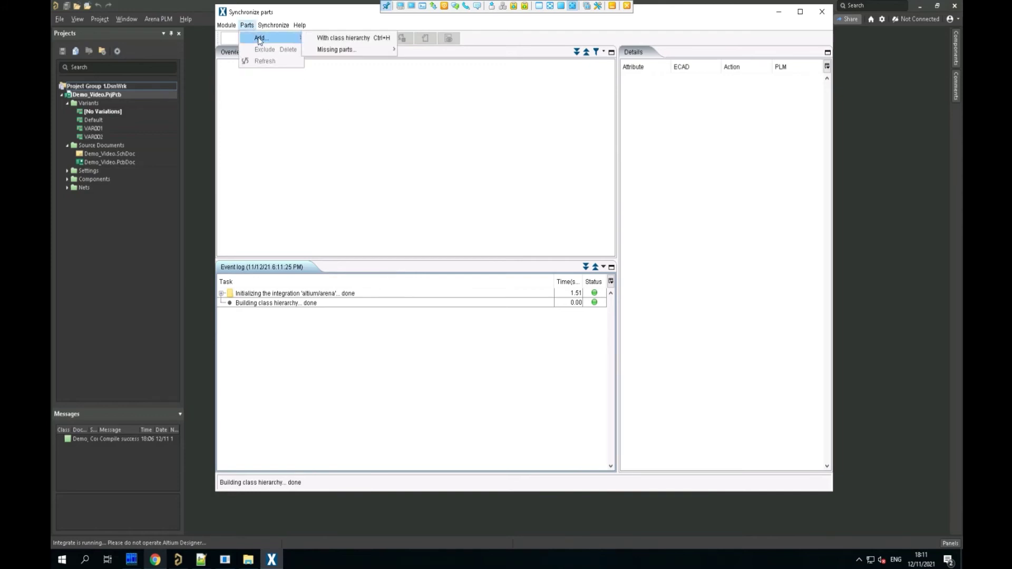
{"action": "left_click", "coordinate": [378, 40]}
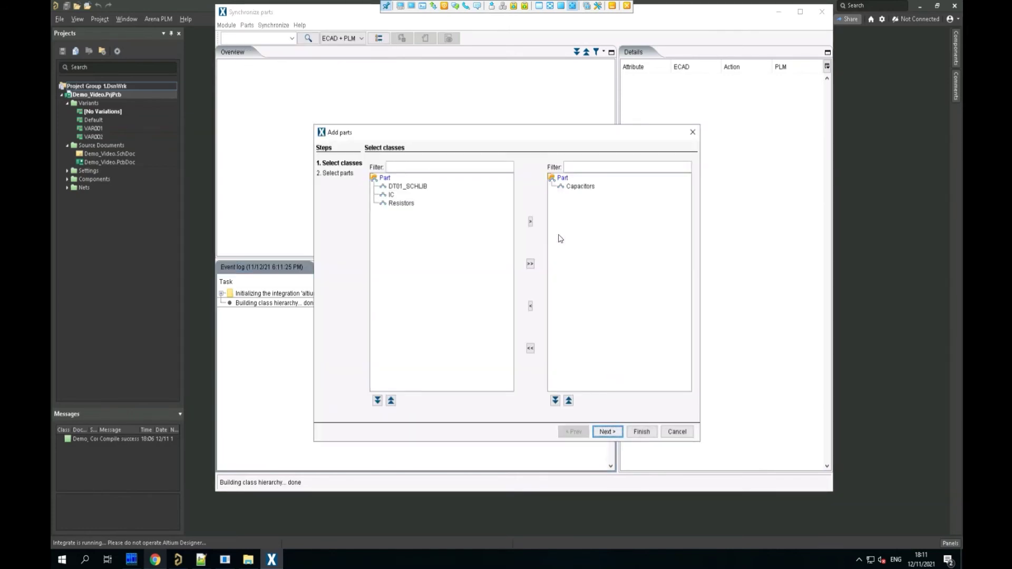
{"action": "double_click", "coordinate": [403, 203]}
{"action": "left_click", "coordinate": [608, 433]}
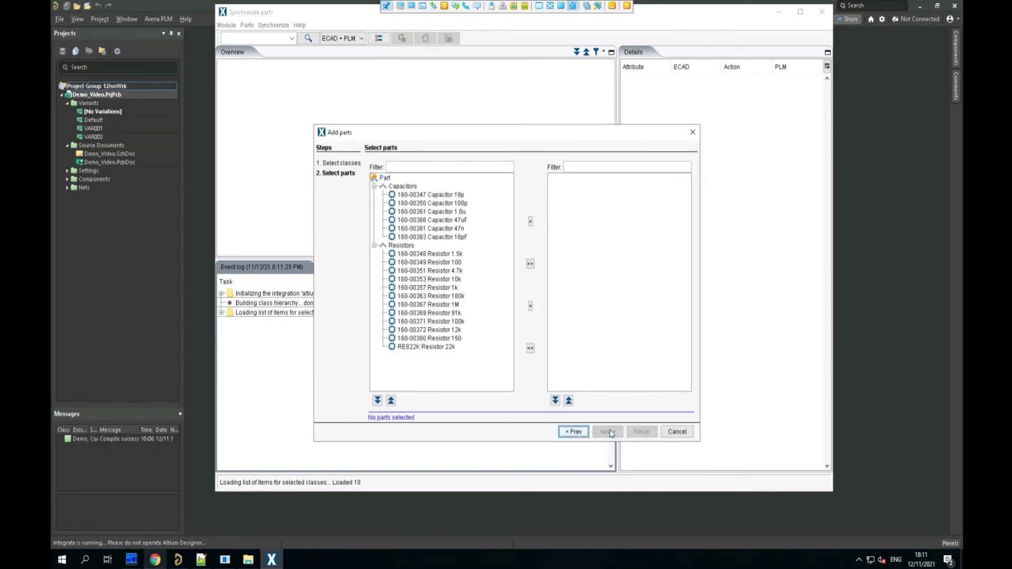
- Choose all listed capacitors and resistors except Resistor 4.7k and Resistor 91k, and finish adding
{"action": "left_click", "coordinate": [439, 203]}
{"action": "left_click", "coordinate": [446, 228], "text": "ctrl"}
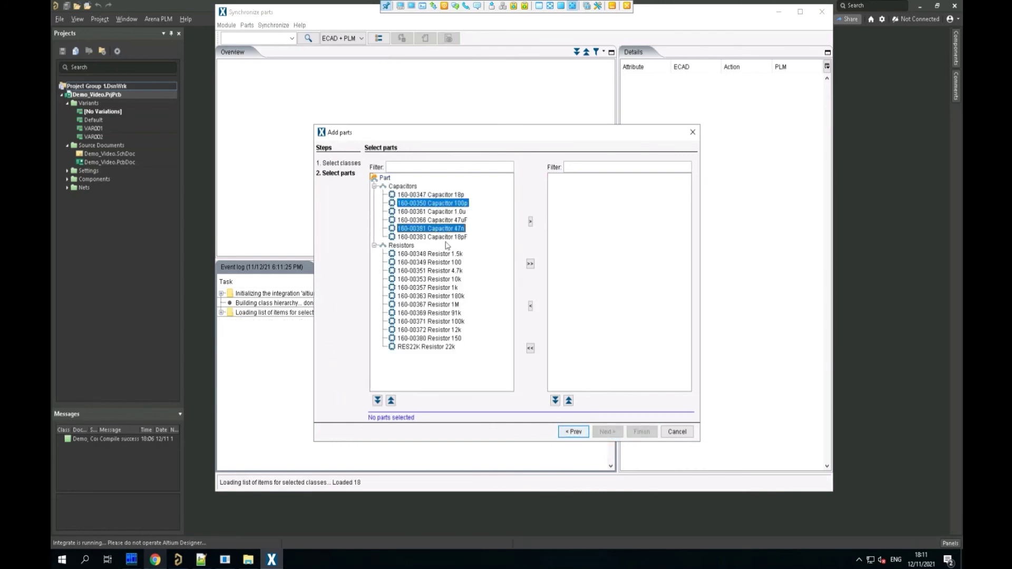
{"action": "left_click", "coordinate": [446, 271], "text": "ctrl"}
{"action": "left_click", "coordinate": [447, 297], "text": "ctrl"}
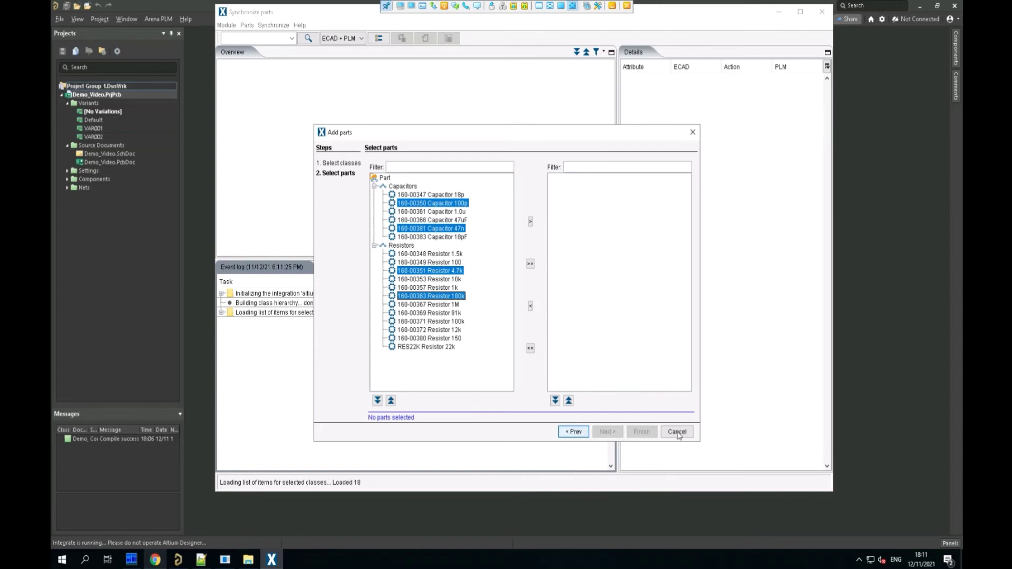
{"action": "left_click", "coordinate": [530, 263]}
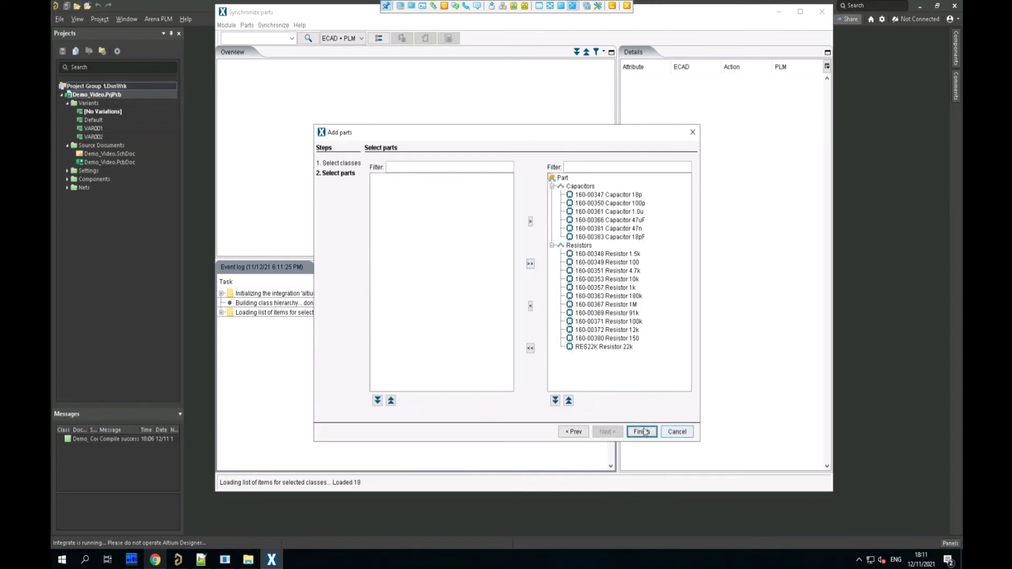
{"action": "double_click", "coordinate": [600, 271]}
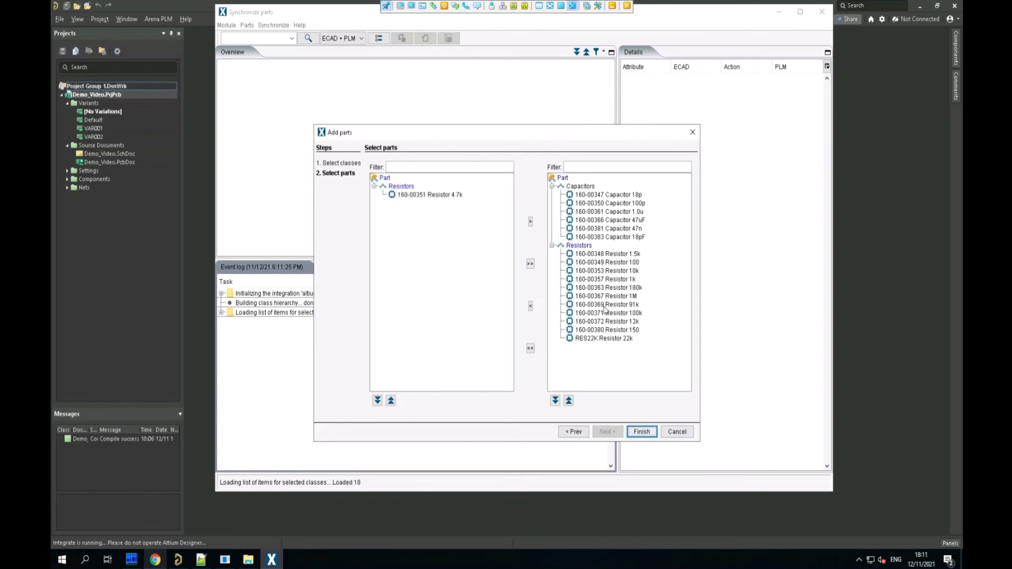
{"action": "double_click", "coordinate": [605, 307]}
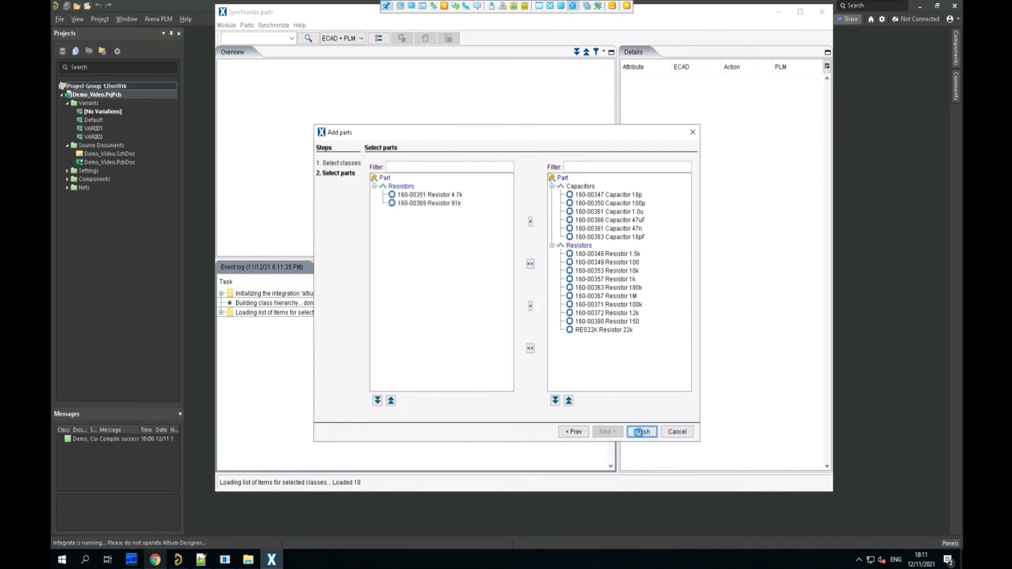
{"action": "left_click", "coordinate": [640, 432]}
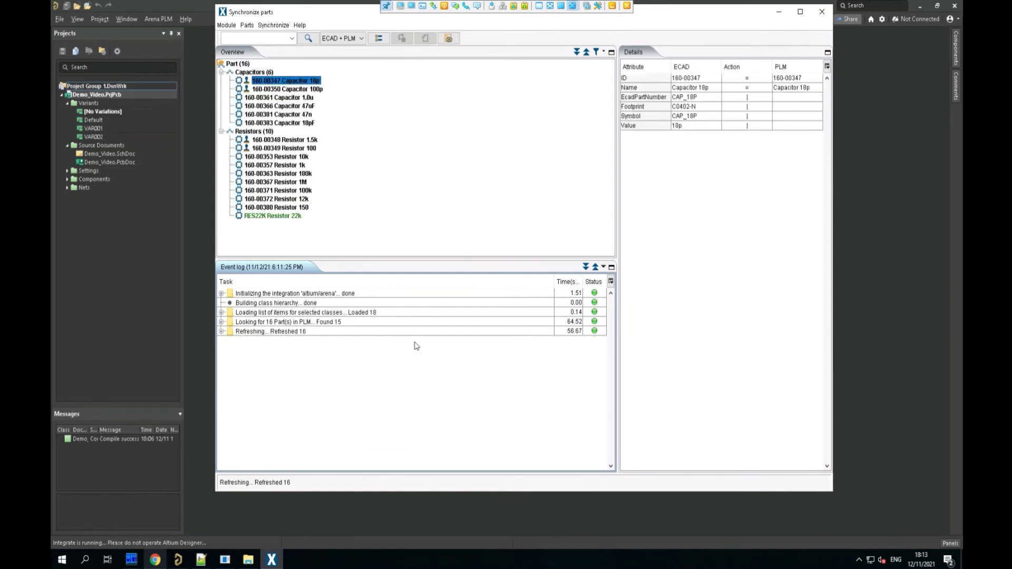
- Open part 160-00353 Resistor 10k in Arena PLM and view it in the browser
{"action": "left_click", "coordinate": [302, 157]}
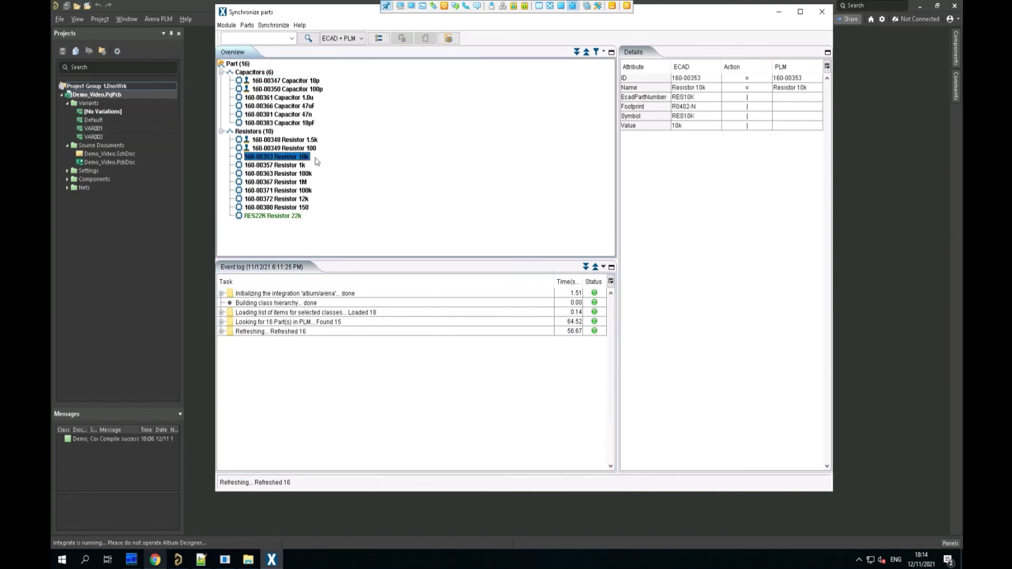
{"action": "right_click", "coordinate": [300, 161]}
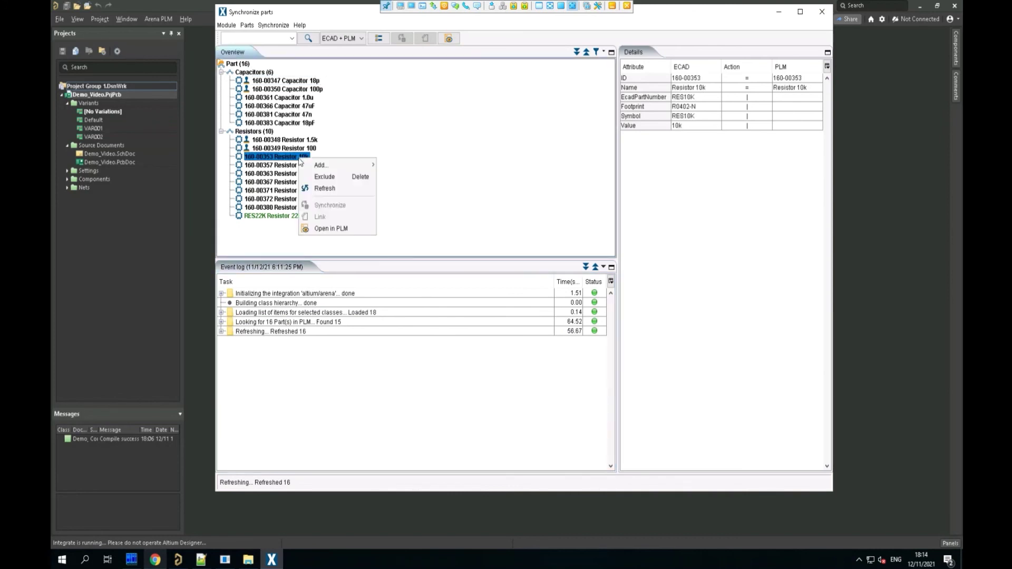
{"action": "left_click", "coordinate": [331, 229]}
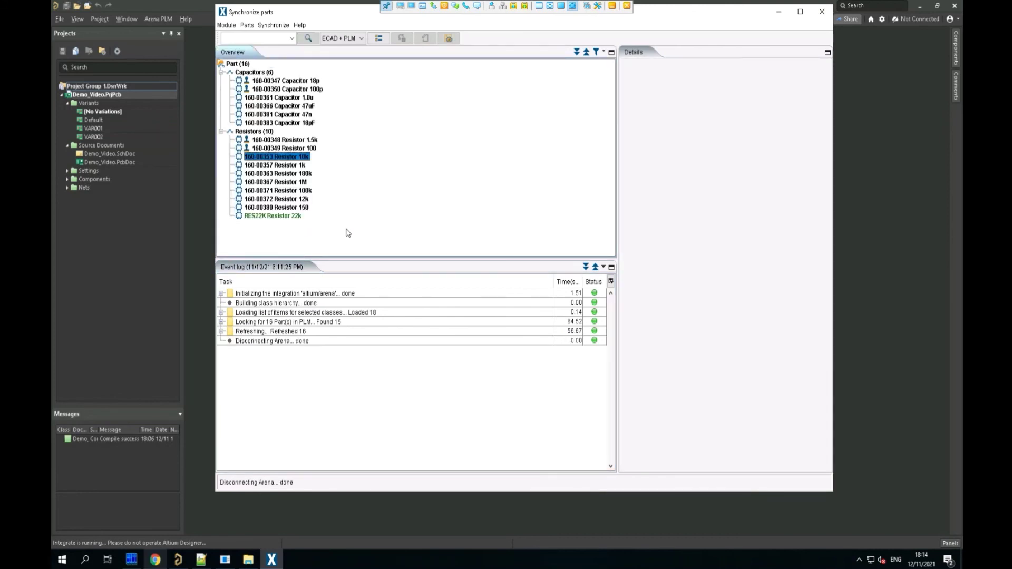
{"action": "left_click", "coordinate": [156, 560]}
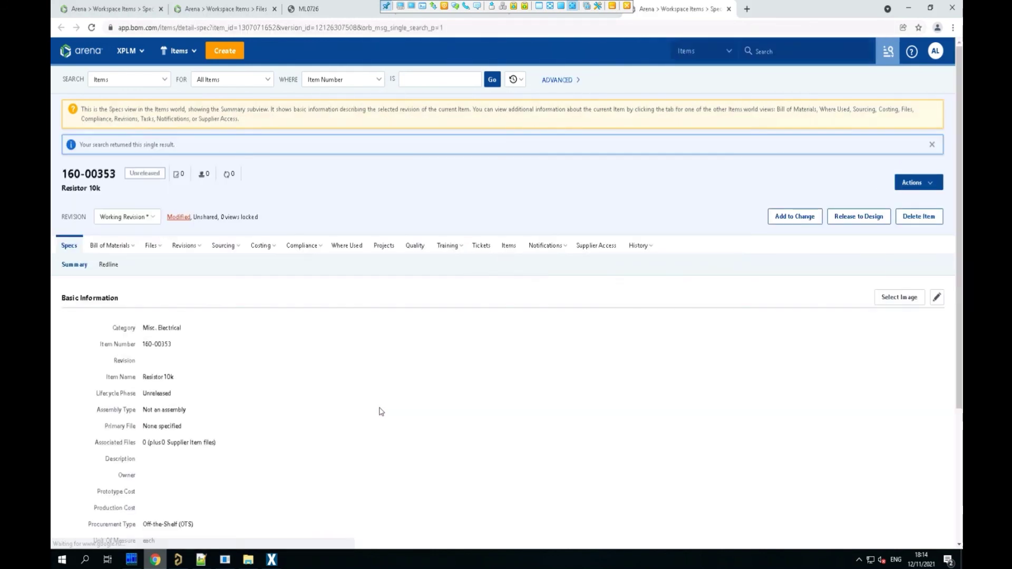
- Review the Resistor 10k item's Specs page, then return to the Synchronize parts window
{"action": "scroll", "coordinate": [366, 409], "scroll_direction": "down", "scroll_amount": 3}
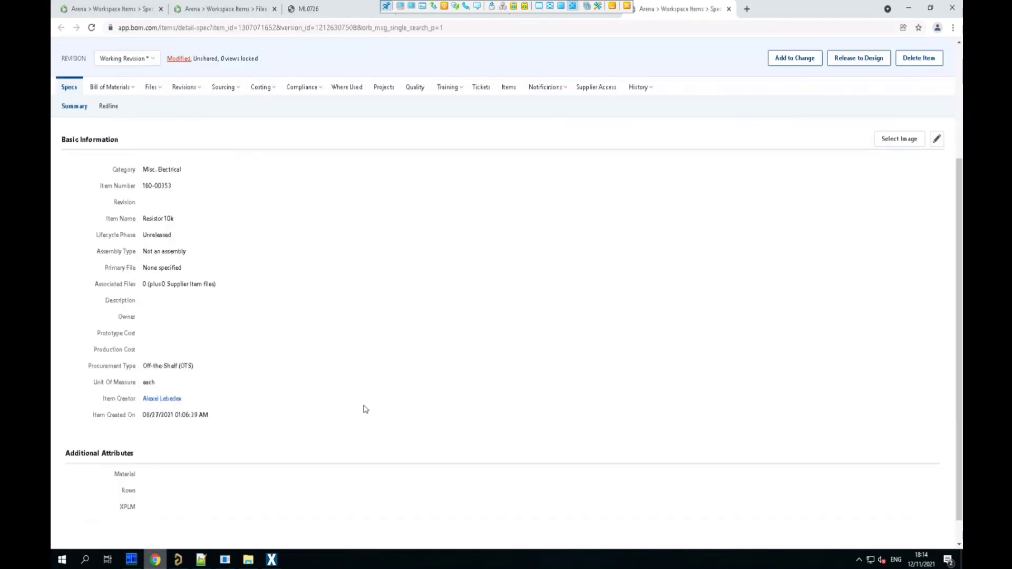
{"action": "scroll", "coordinate": [365, 410], "scroll_direction": "up", "scroll_amount": 3}
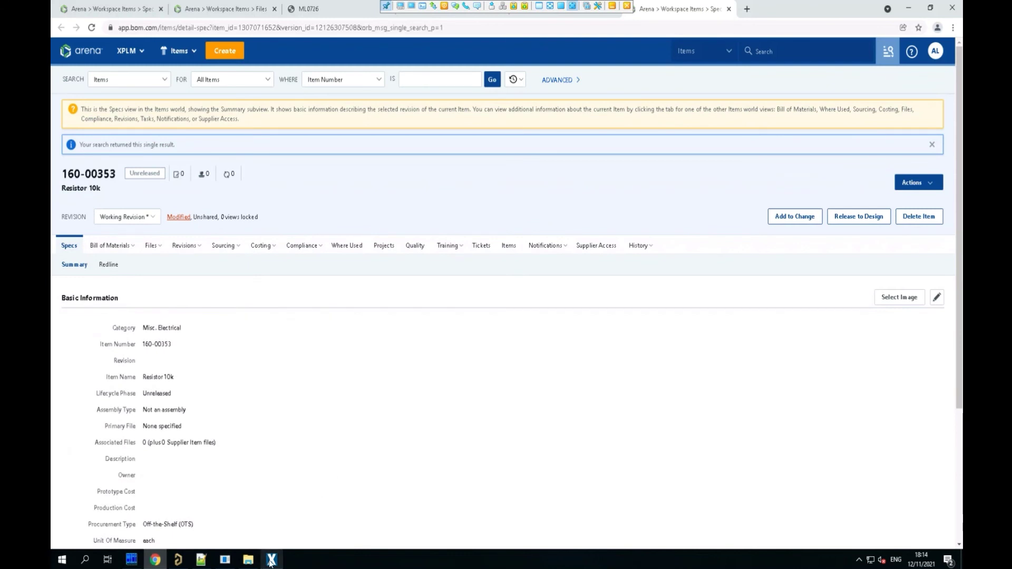
{"action": "left_click", "coordinate": [270, 562]}
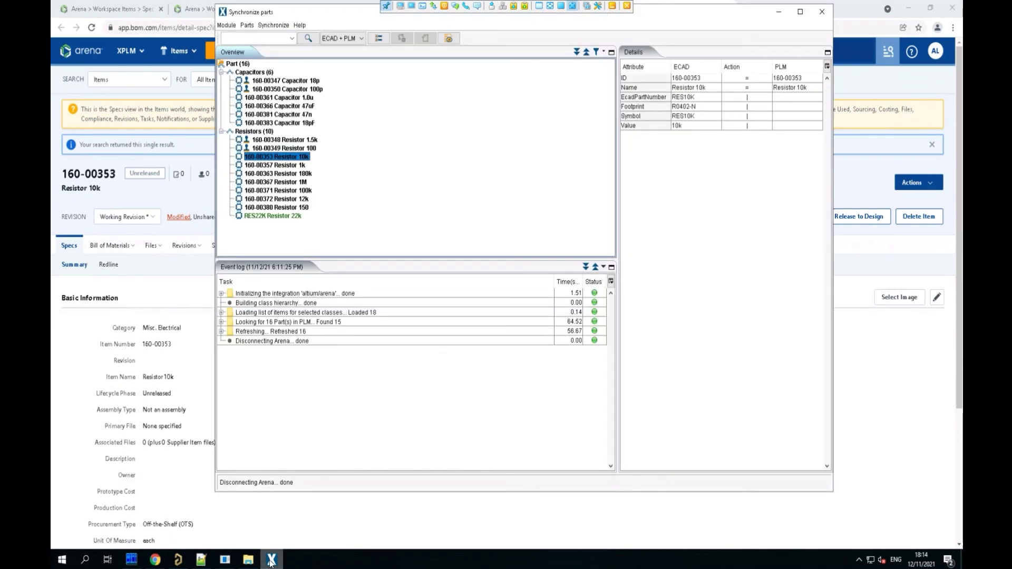
- Synchronize Resistor 22k into Arena PLM as item 160-01787 and open it there
{"action": "left_click", "coordinate": [275, 217]}
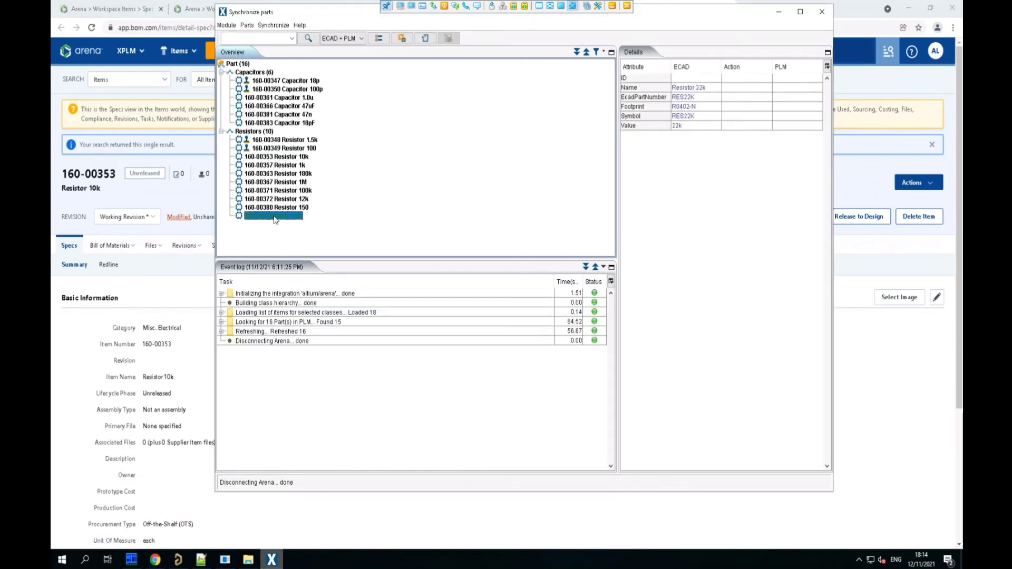
{"action": "right_click", "coordinate": [275, 218]}
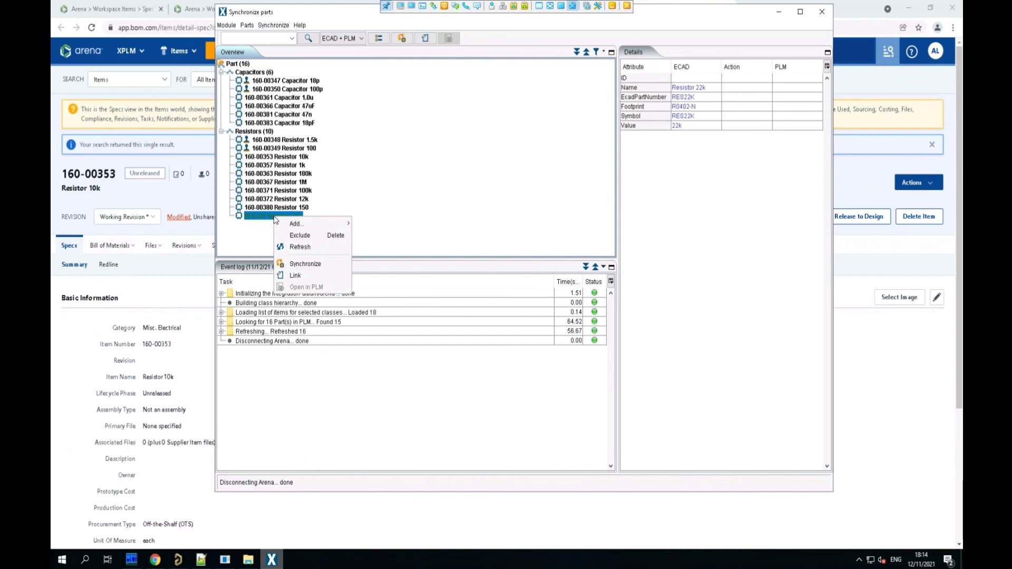
{"action": "left_click", "coordinate": [331, 268]}
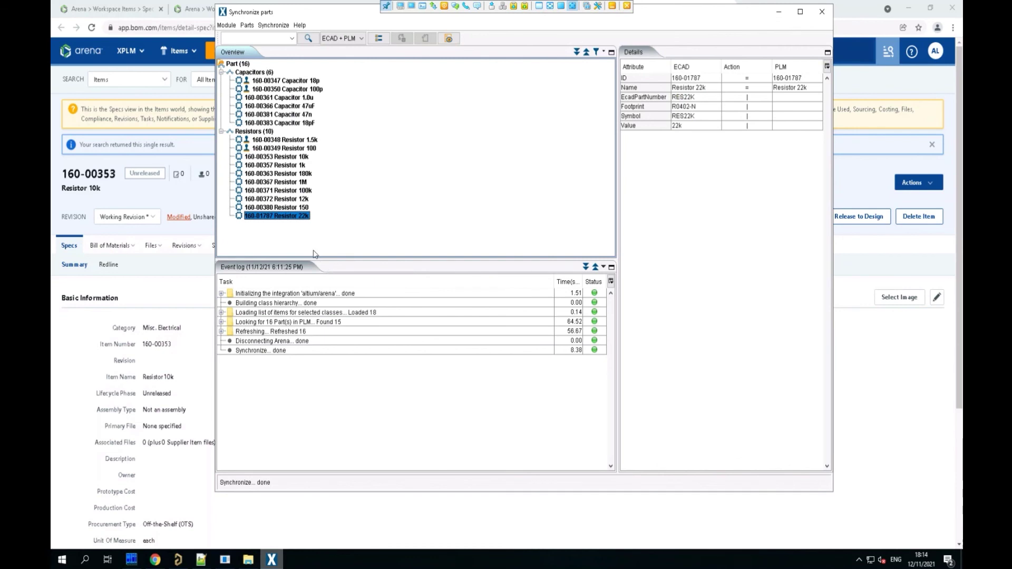
{"action": "right_click", "coordinate": [279, 219]}
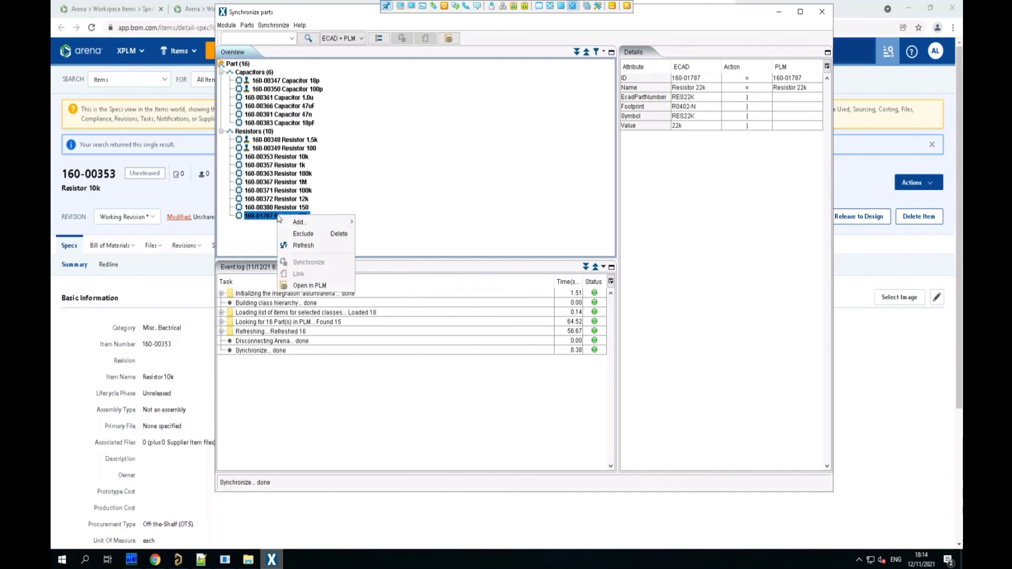
{"action": "left_click", "coordinate": [309, 285]}
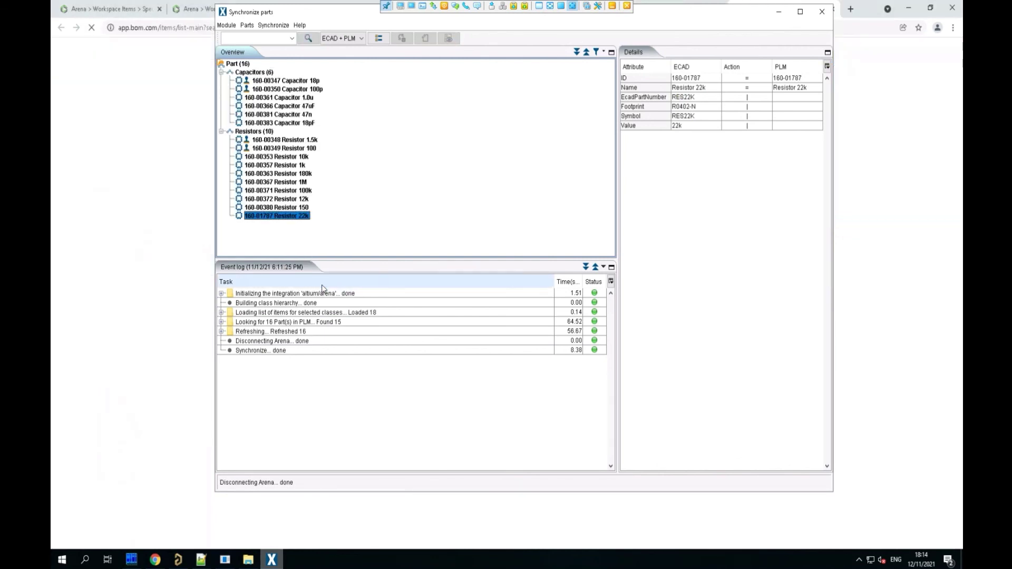